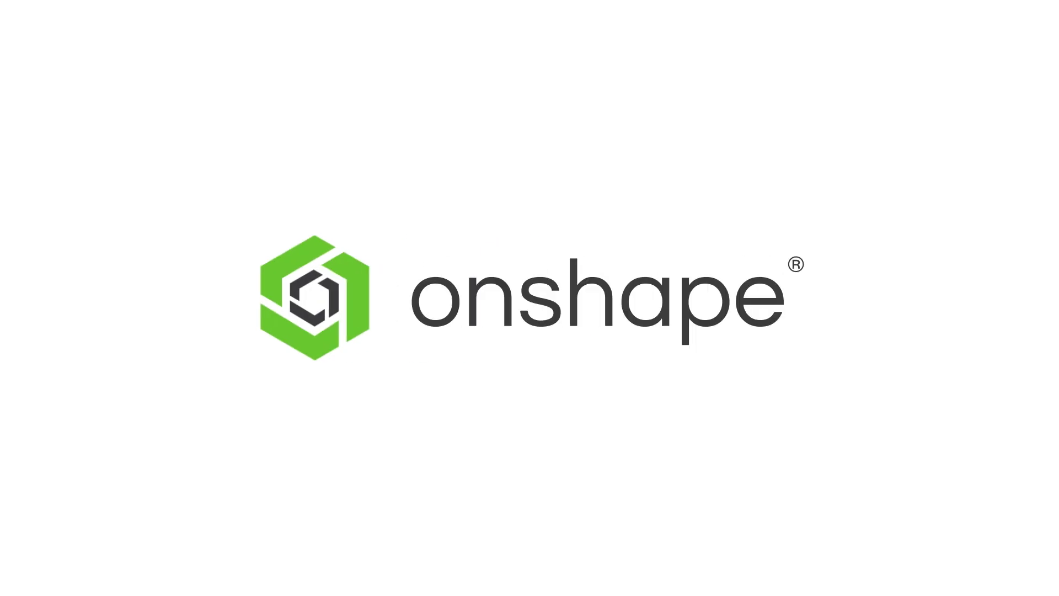
- Edit Sketch 3 of the Knurled Knob and view it normal to the sketch plane
right_click(106, 339)
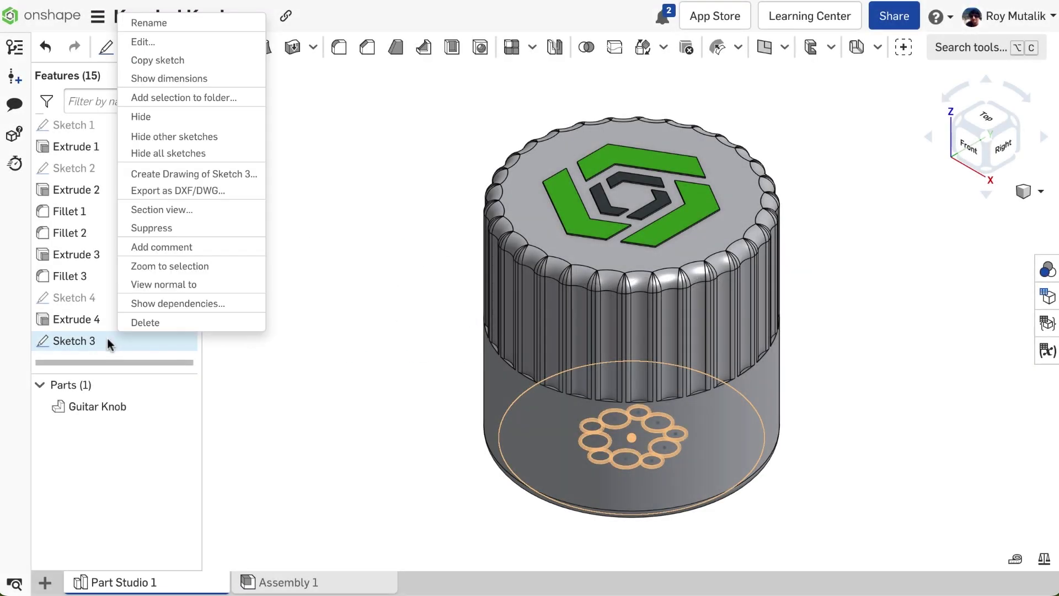
click(206, 43)
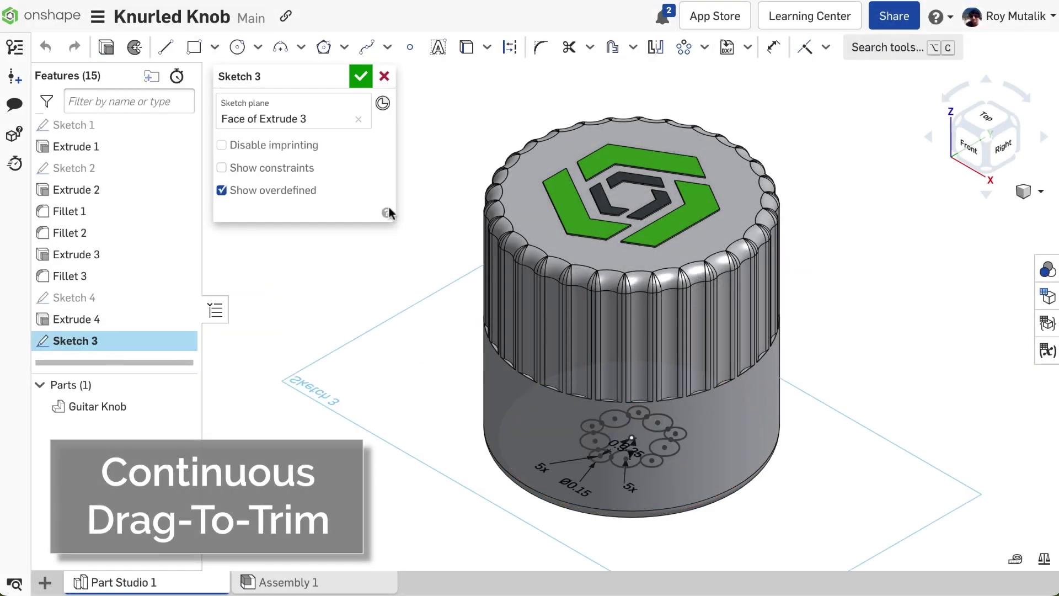
key(n)
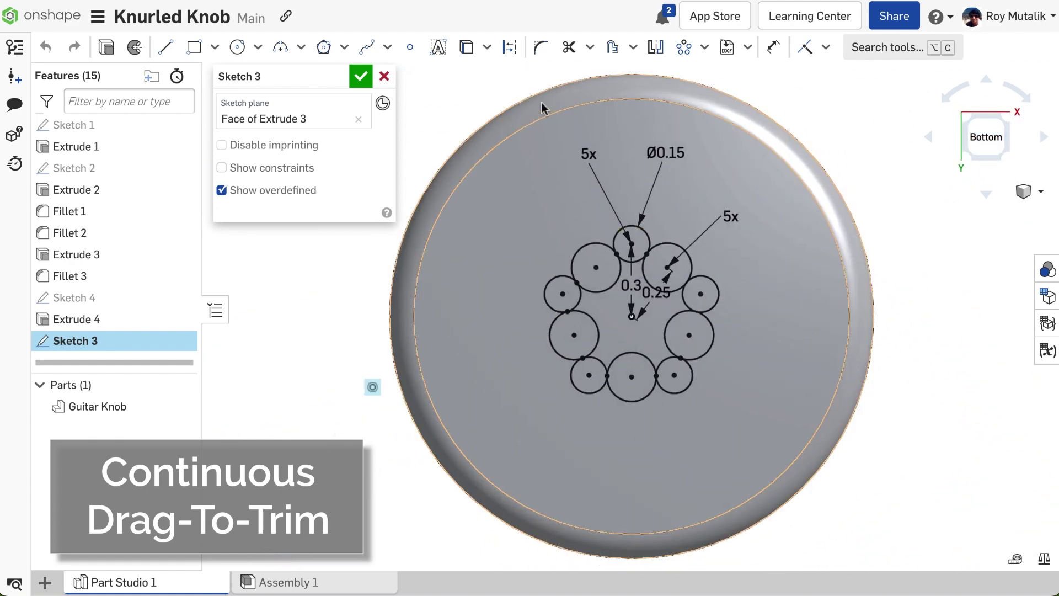
- Trim Sketch 3's overlapping circle arcs into a five-lobed star, undoing and redoing one mistaken trim
click(572, 50)
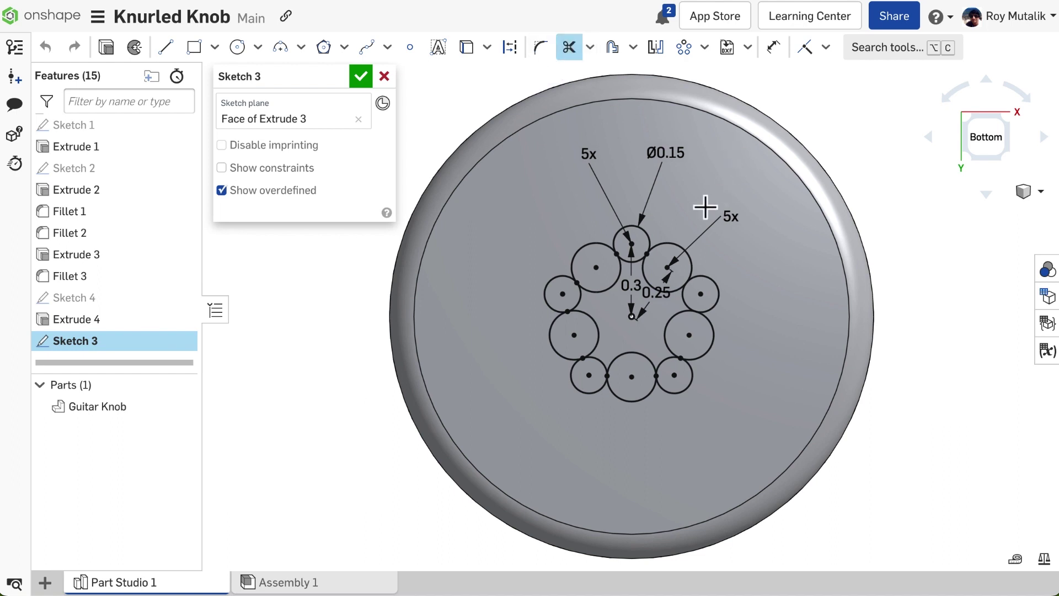
mouse_move(687, 231)
mouse_down()
mouse_move(679, 258)
mouse_move(704, 266)
mouse_move(730, 307)
mouse_move(710, 342)
mouse_move(722, 401)
mouse_move(691, 435)
mouse_move(630, 418)
mouse_move(631, 391)
mouse_move(610, 432)
mouse_up()
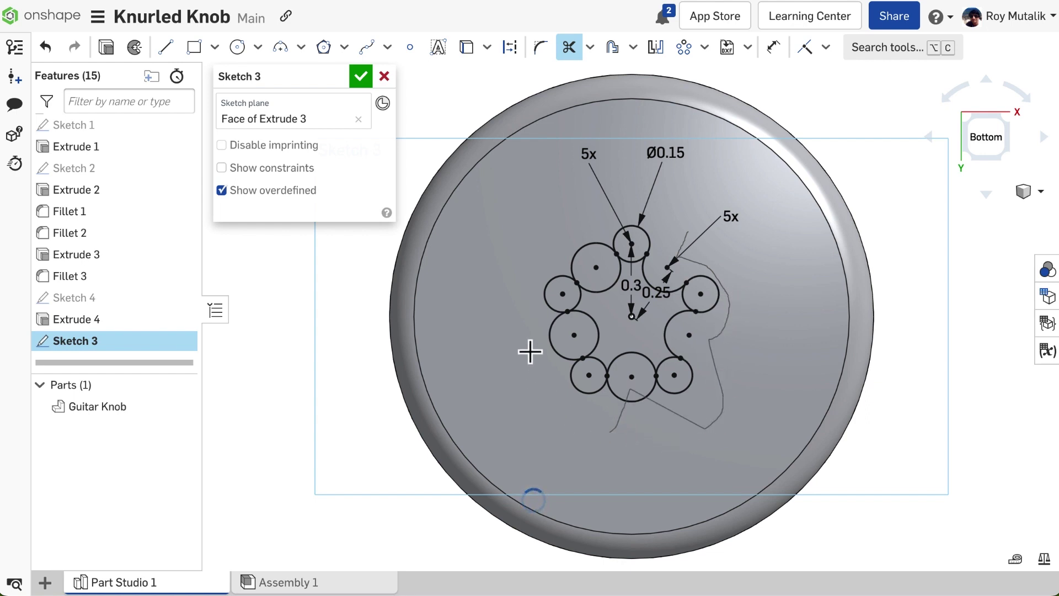
mouse_move(530, 351)
mouse_down()
mouse_move(550, 335)
mouse_move(487, 271)
mouse_move(595, 245)
mouse_up()
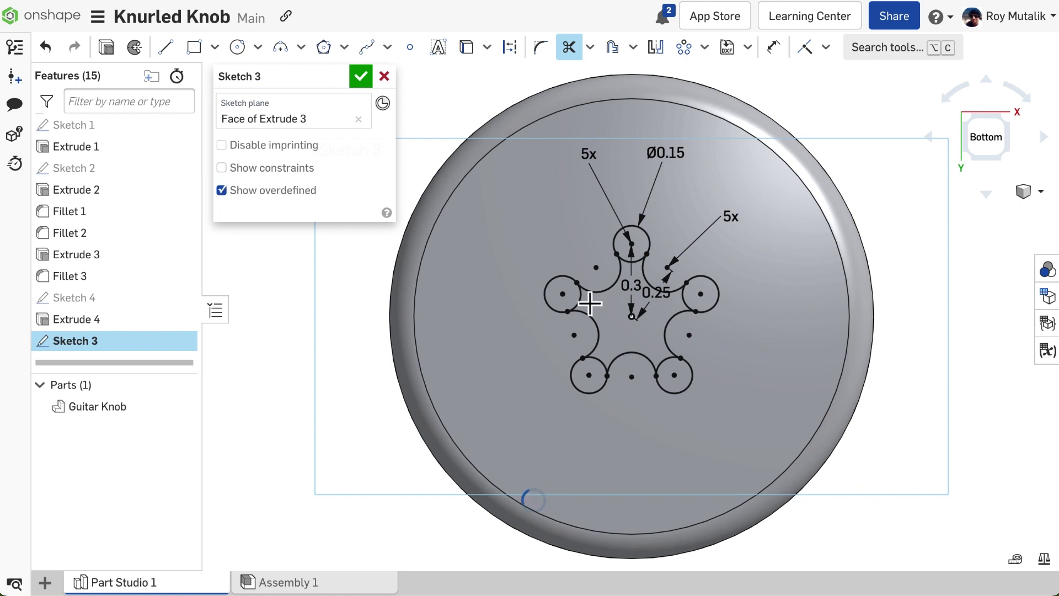
mouse_move(574, 298)
mouse_down()
mouse_move(605, 305)
mouse_move(631, 260)
mouse_move(633, 280)
mouse_move(693, 269)
mouse_up()
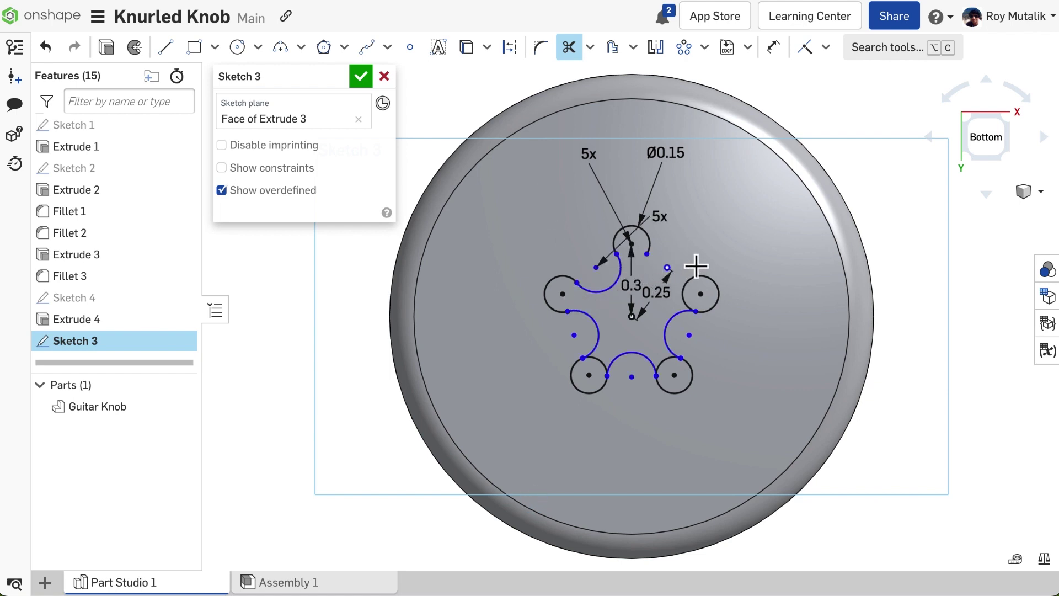
key(super+z)
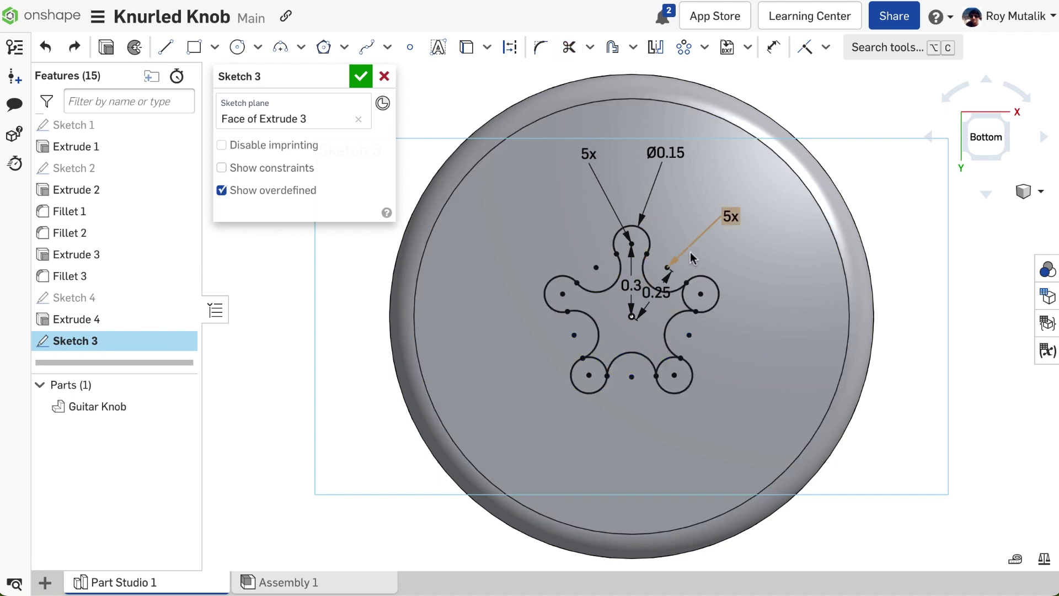
click(569, 47)
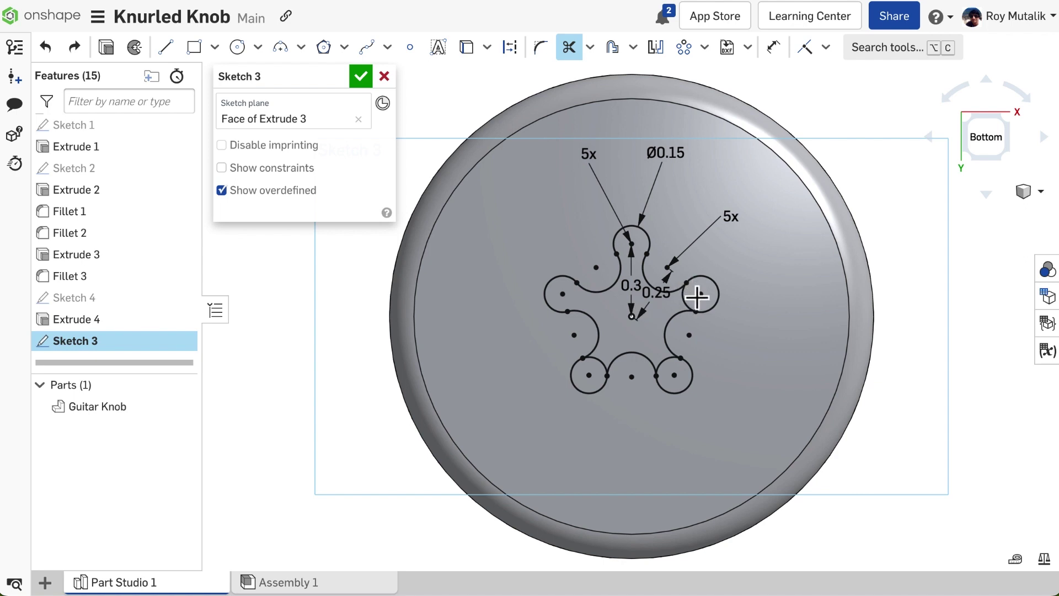
mouse_move(699, 294)
mouse_down()
mouse_move(669, 303)
mouse_move(659, 322)
mouse_move(664, 367)
mouse_move(639, 344)
mouse_move(599, 365)
mouse_up()
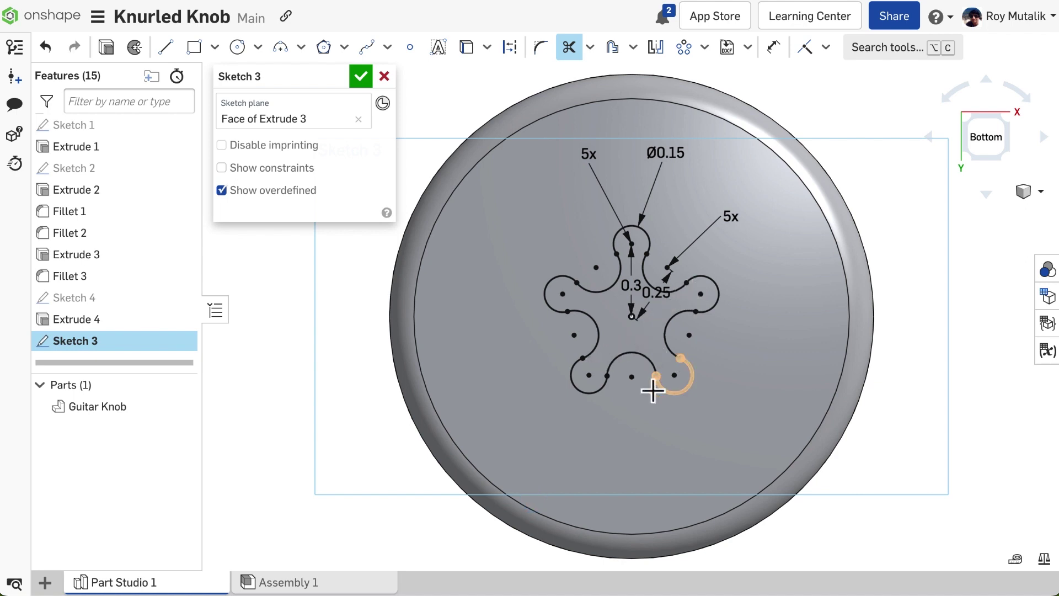
- Accept the sketch and cut its star region into the knob as a Remove extrude (Extrude 5)
click(359, 83)
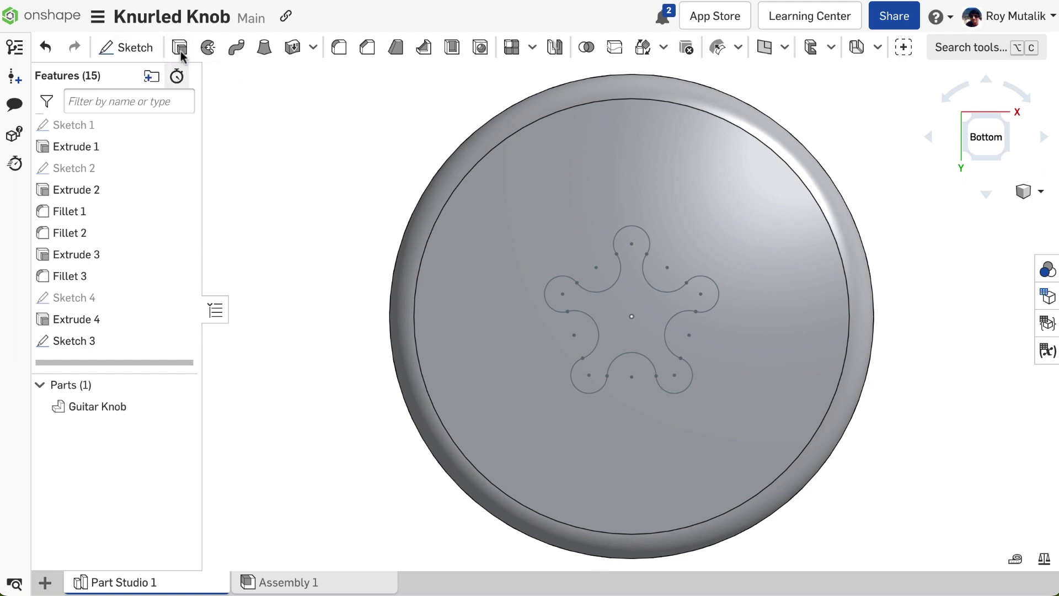
key(shift+e)
click(74, 341)
click(268, 121)
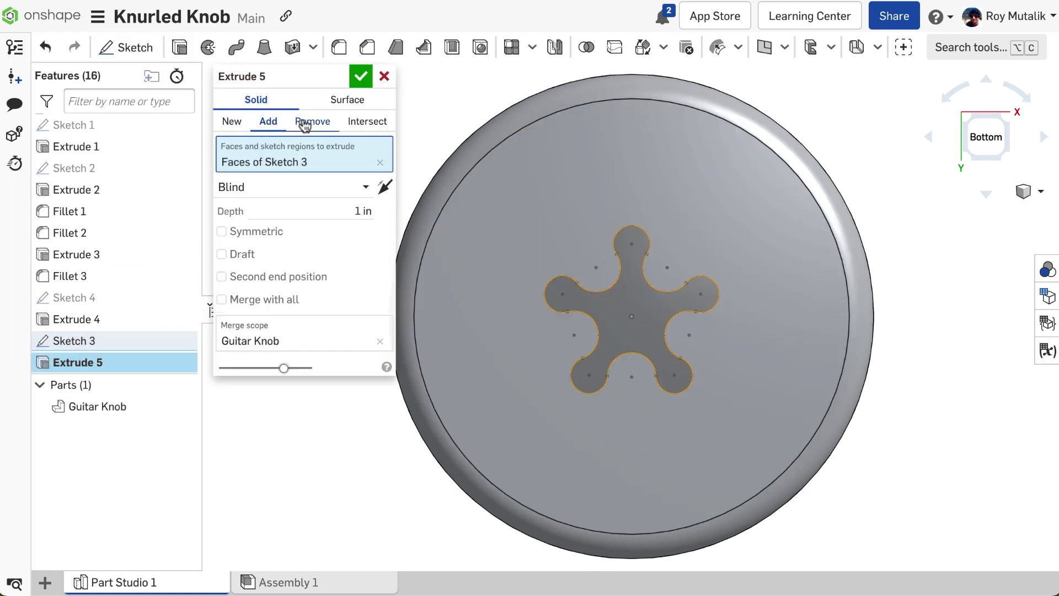
click(309, 122)
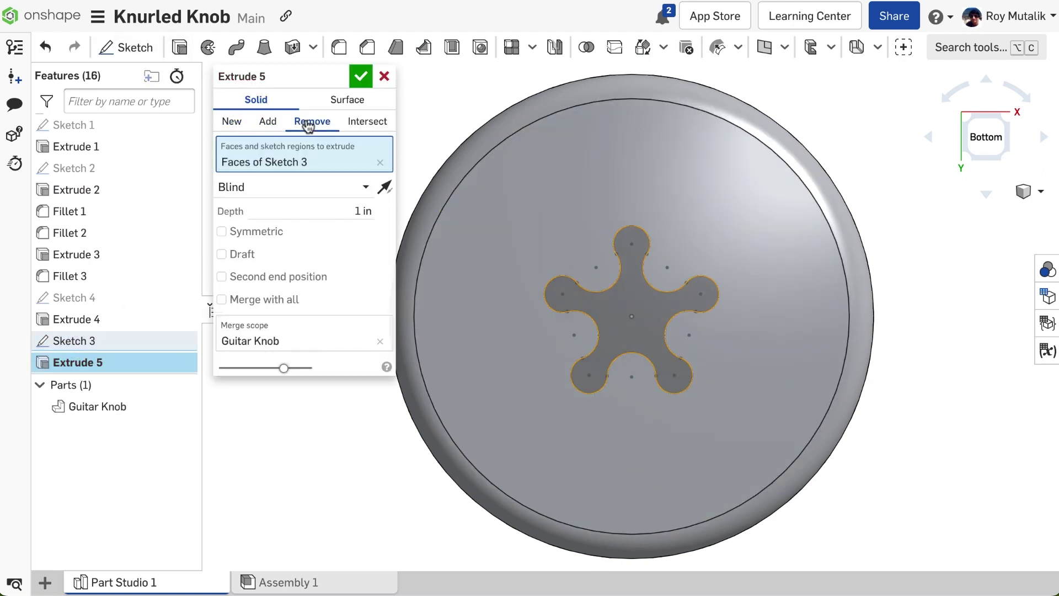
click(361, 76)
right_drag(301, 148, 296, 164)
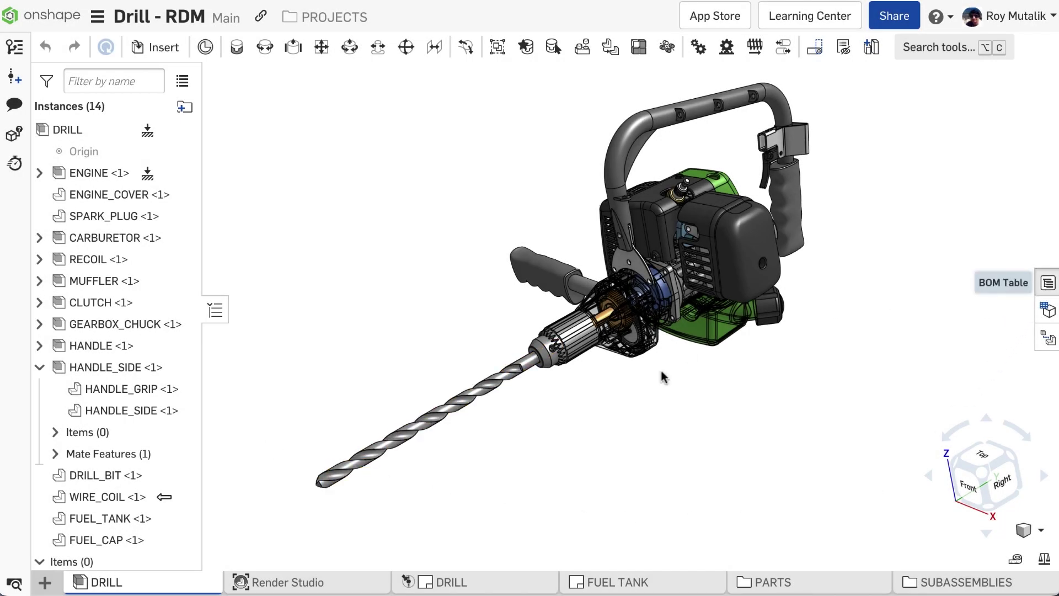
- Show the Bill of materials and select HANDLE_SIDE, HANDLE_GRIP and the inner HANDLE_SIDE to see their rows
click(1047, 282)
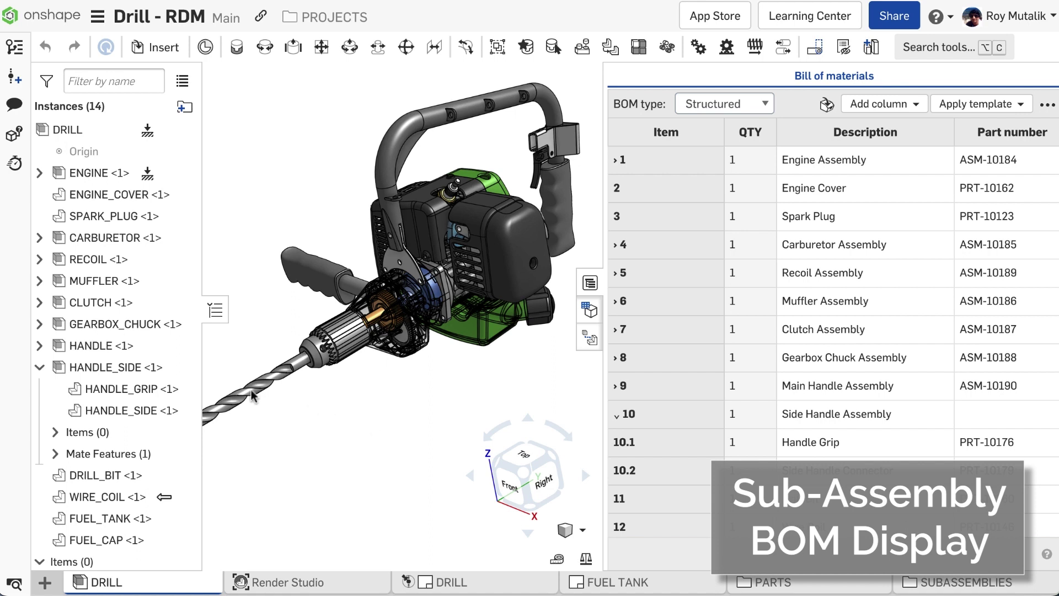
click(140, 373)
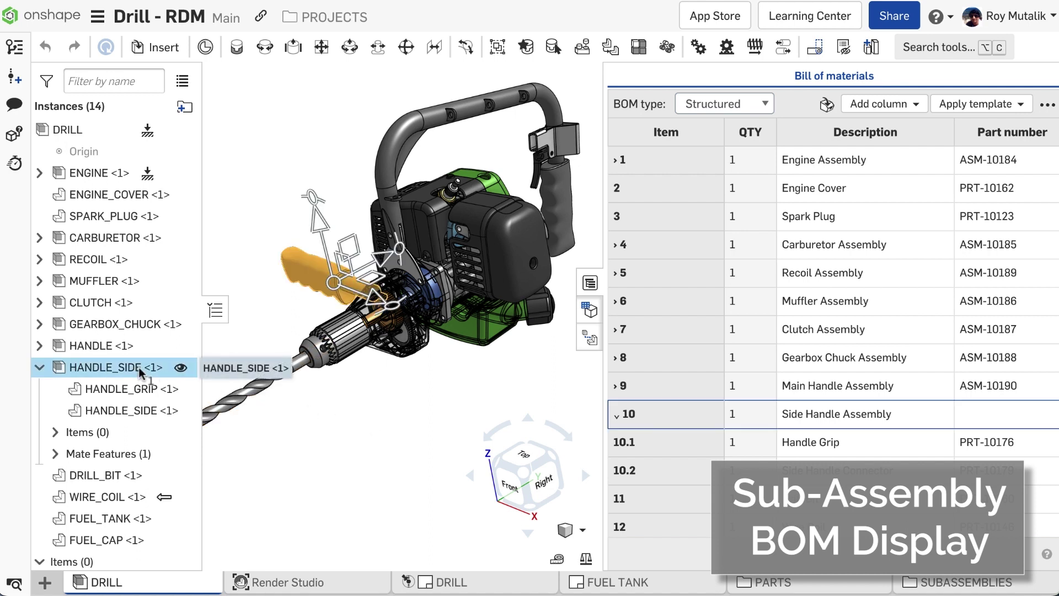
shift+click(149, 388)
shift+click(146, 409)
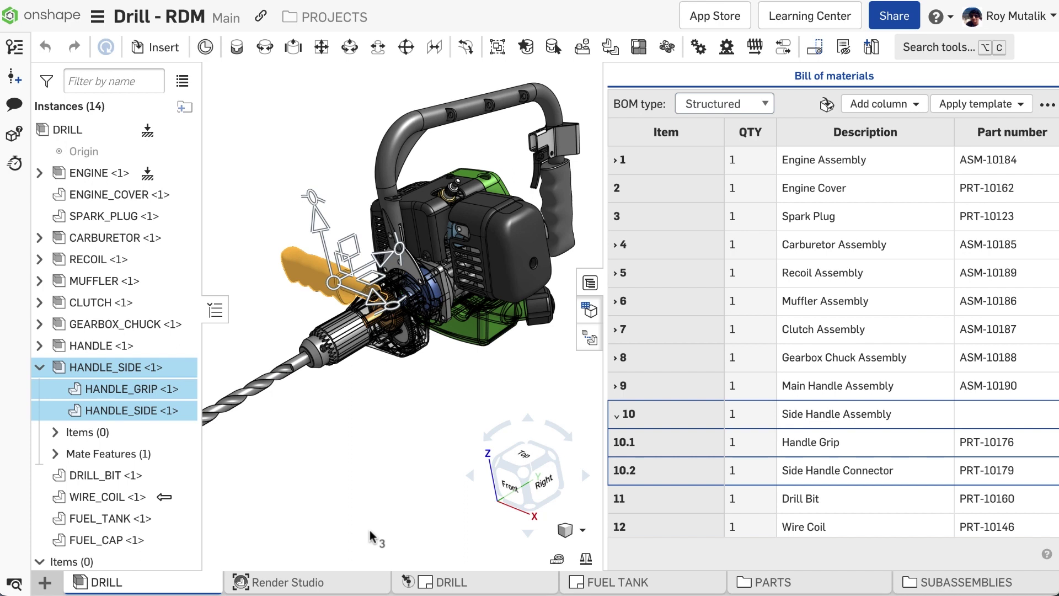
click(370, 497)
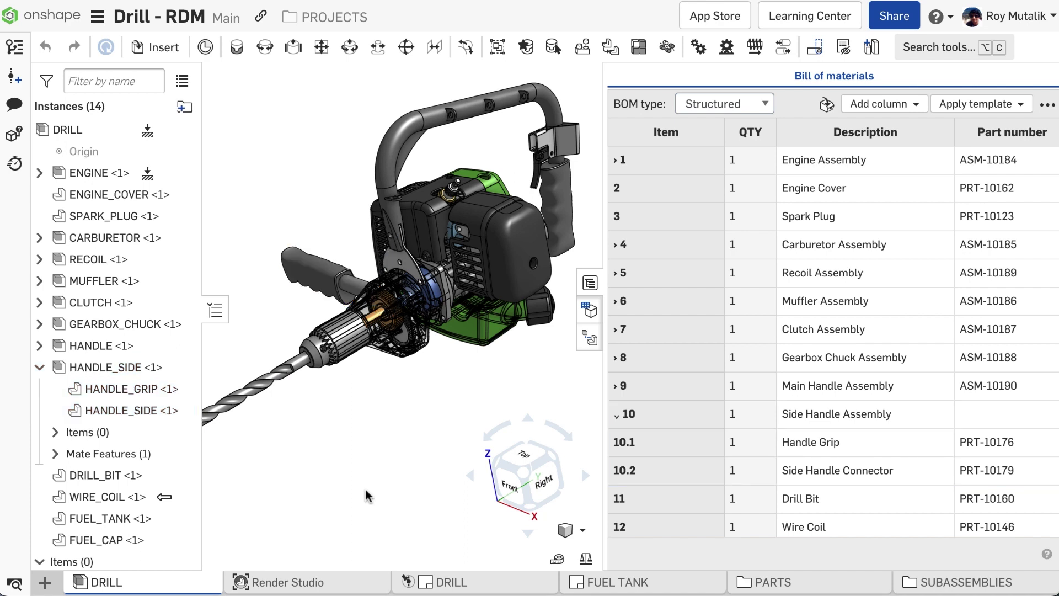
- Set HANDLE_SIDE's Subassembly BOM behavior to Show assembly only in its properties and save
right_click(122, 375)
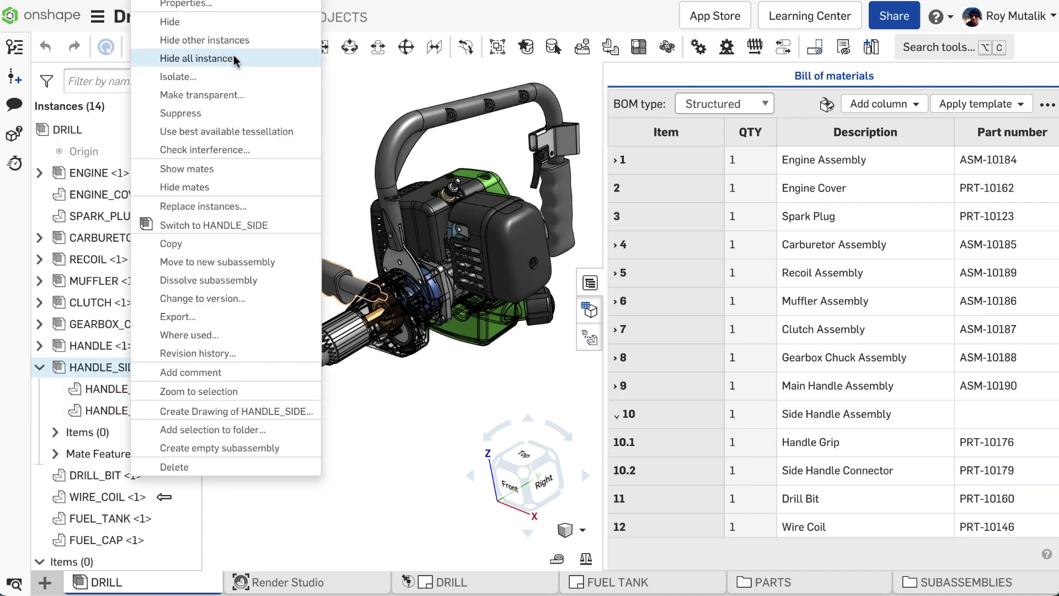
click(233, 9)
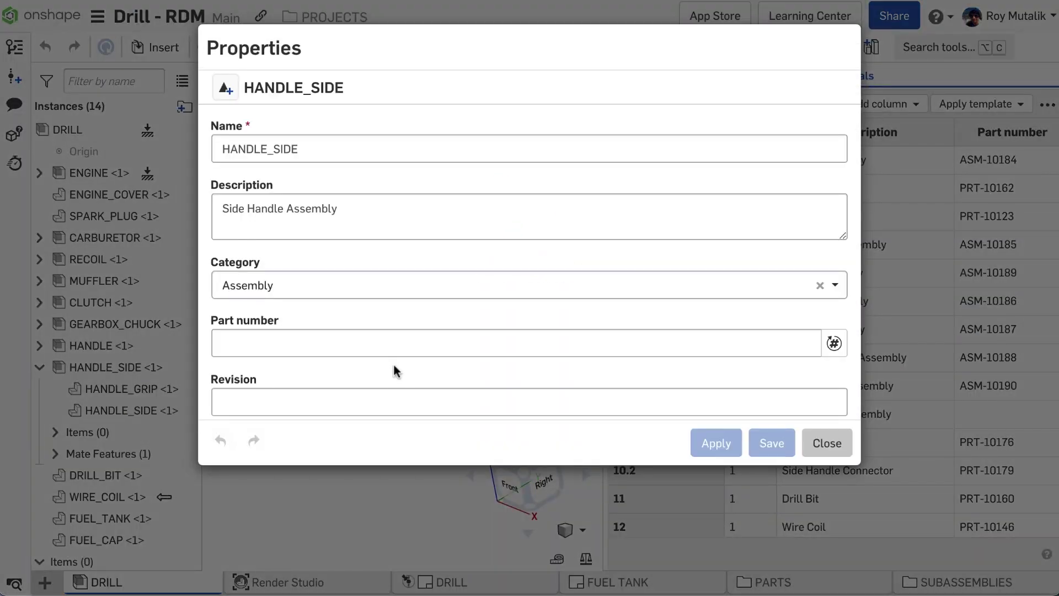
scroll(423, 338, down, 10)
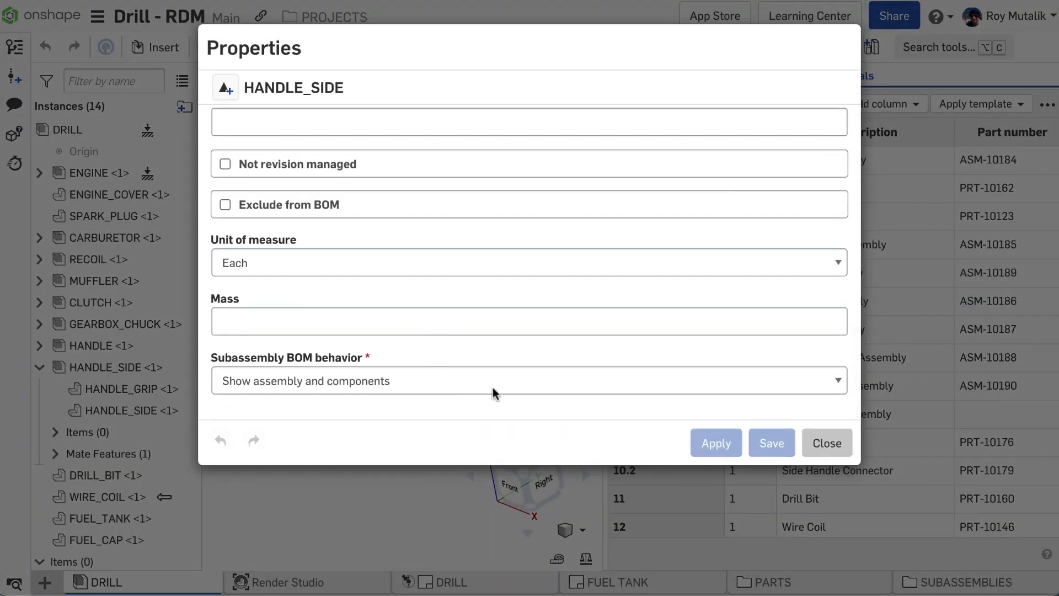
click(496, 386)
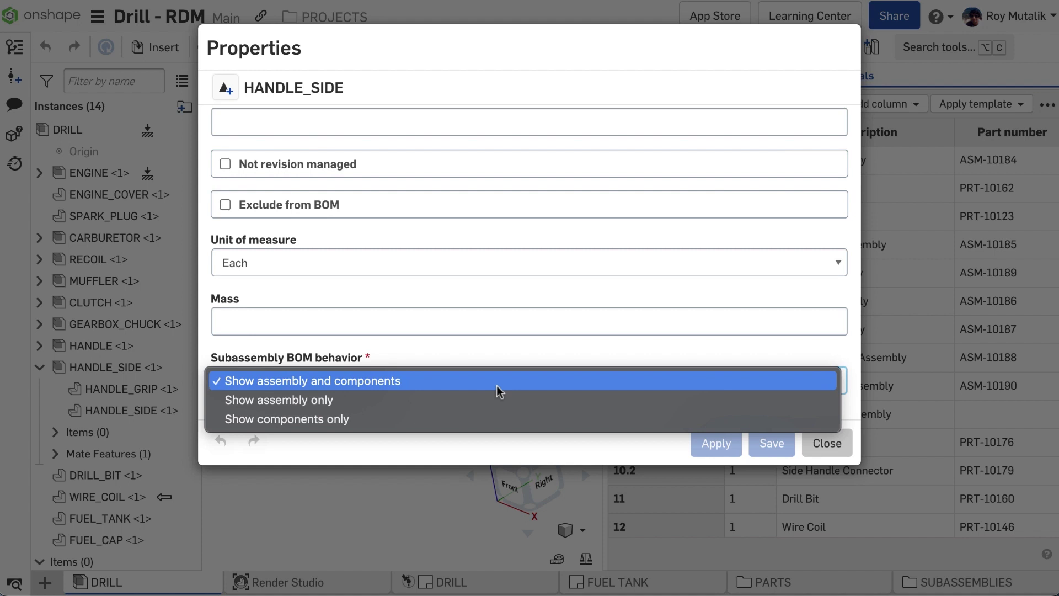
click(495, 398)
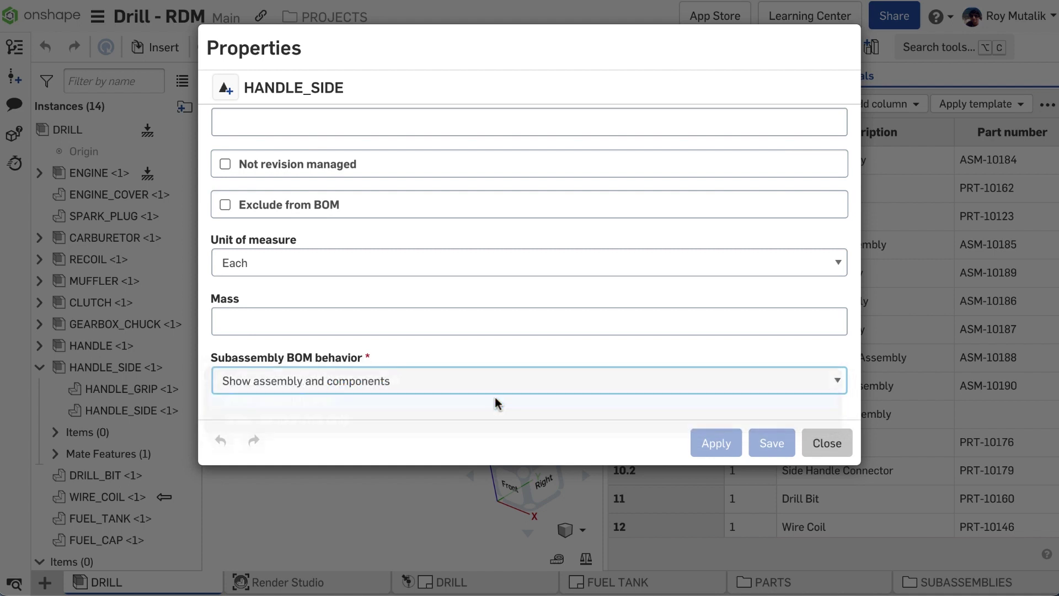
click(771, 442)
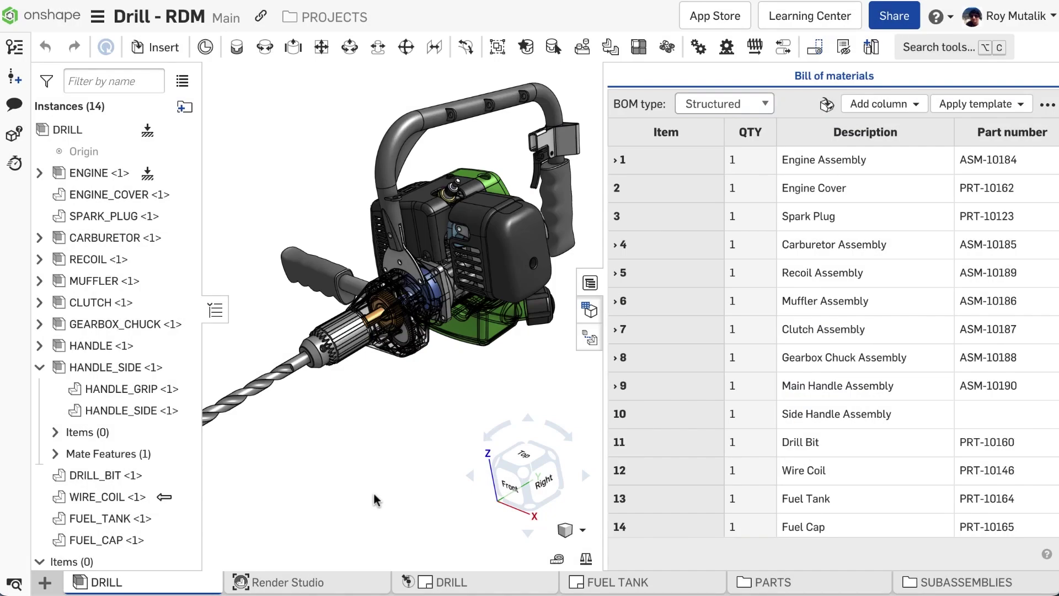
- Enter part number VPN-123456 for Side Handle Assembly in BOM row 10
click(115, 366)
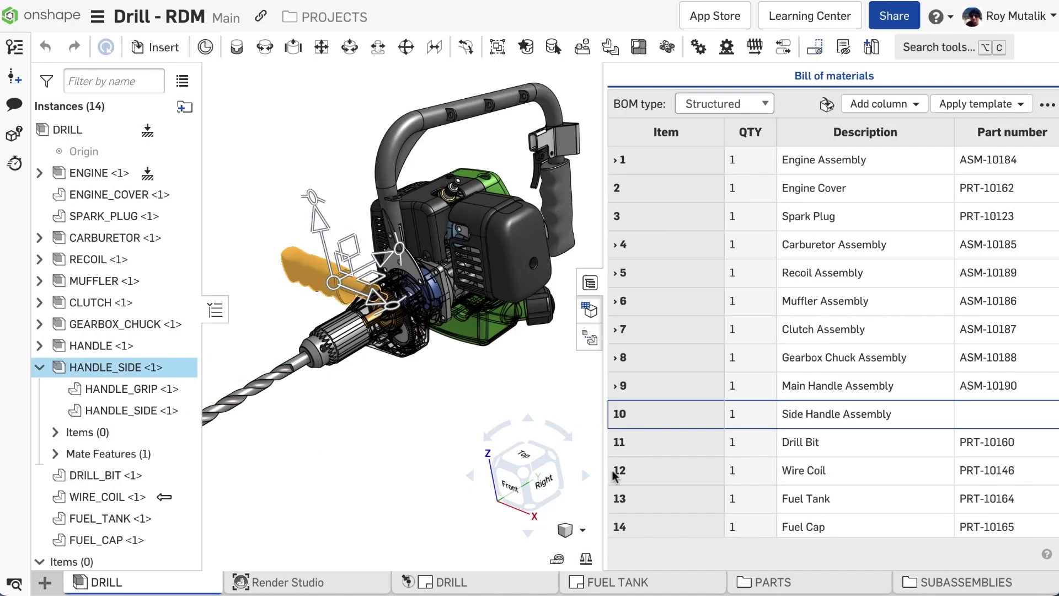
click(970, 414)
text(VPN-1234)
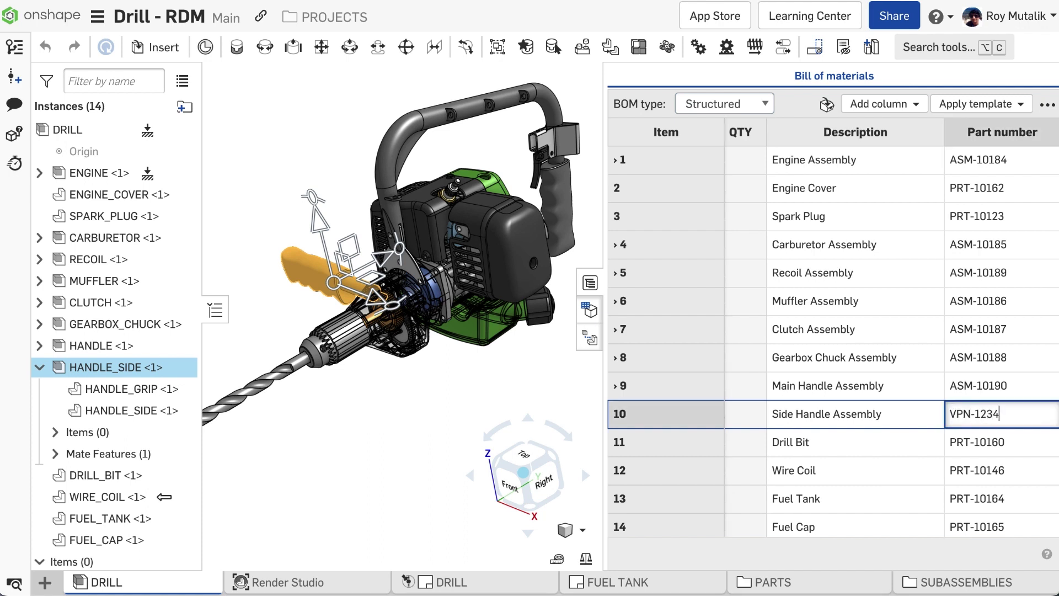
text(56)
click(444, 457)
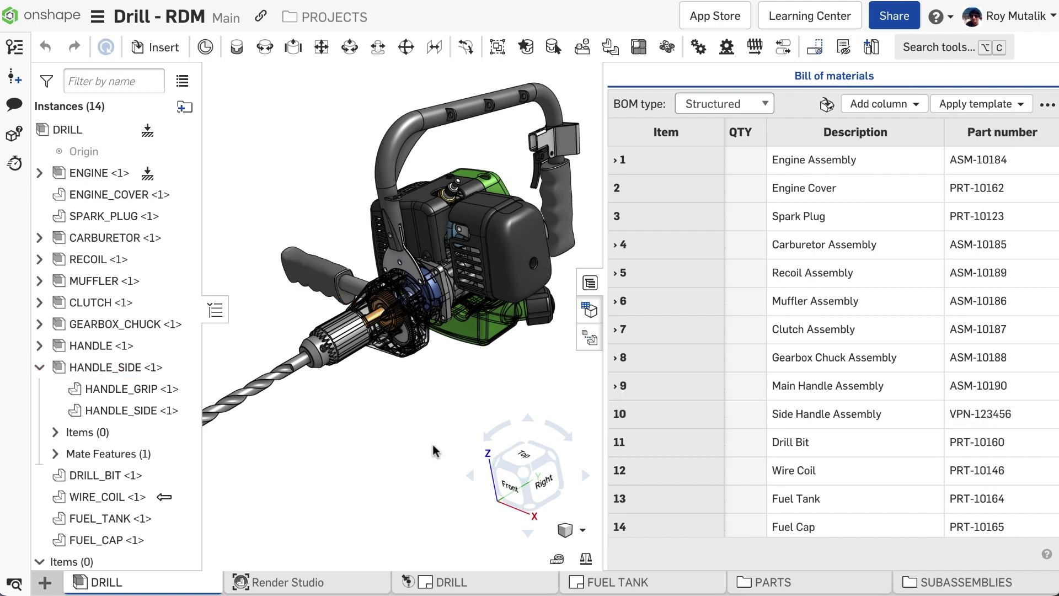
- Change HANDLE_SIDE's Subassembly BOM behavior to list only its components and save
right_click(135, 378)
click(265, 5)
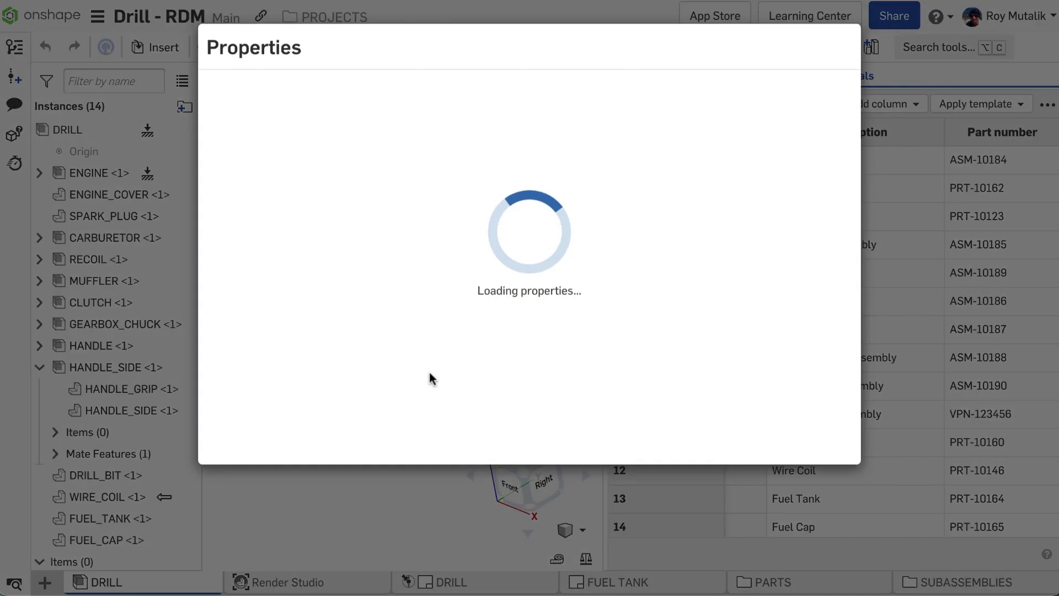
click(436, 388)
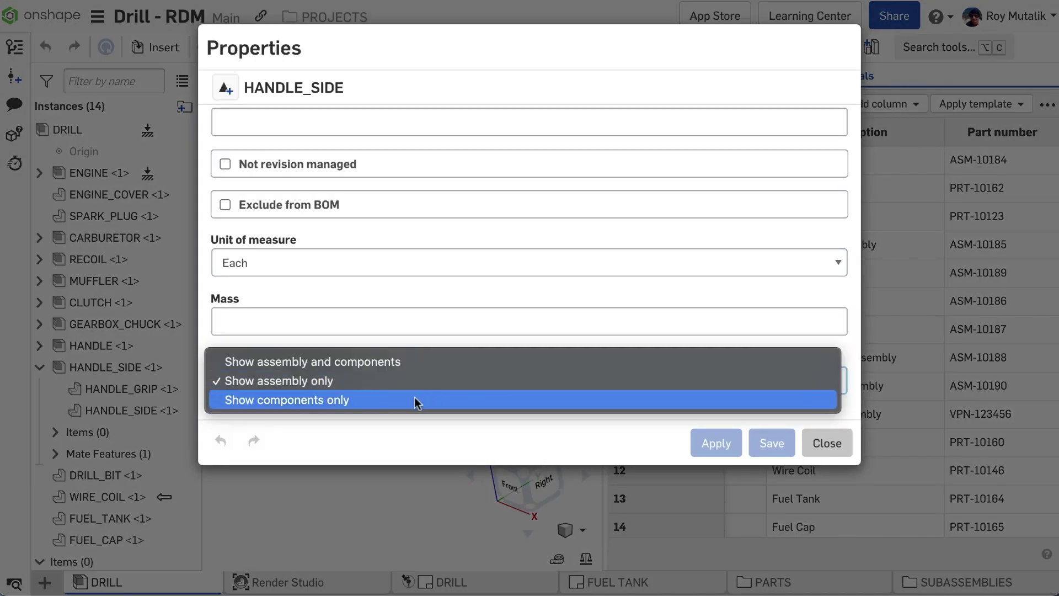
click(414, 397)
click(771, 443)
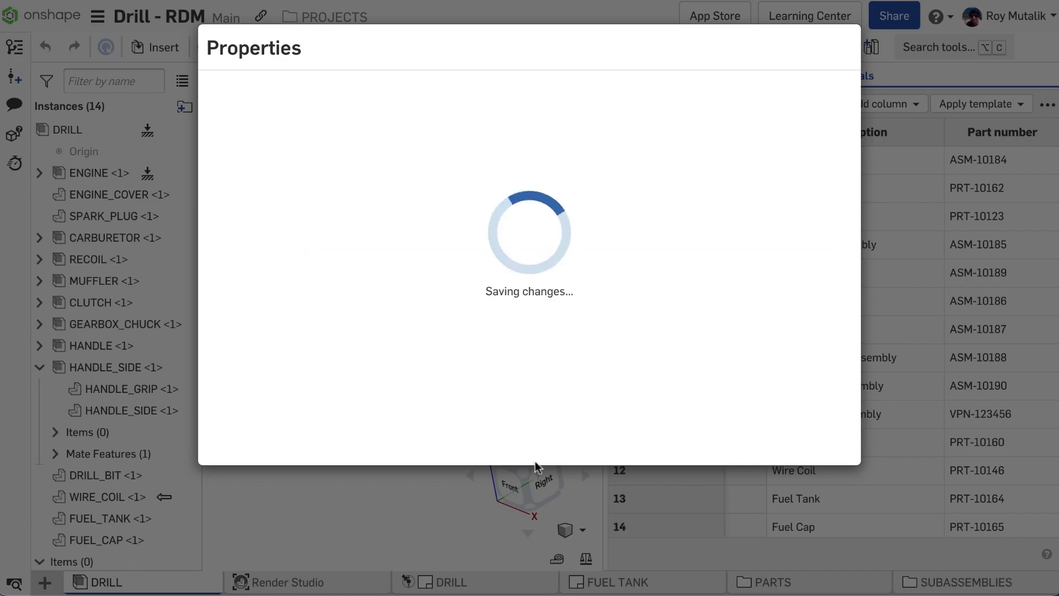
- Insert another copy of HANDLE_GRIP and HANDLE_SIDE into the Drill assembly
click(121, 392)
shift+click(119, 412)
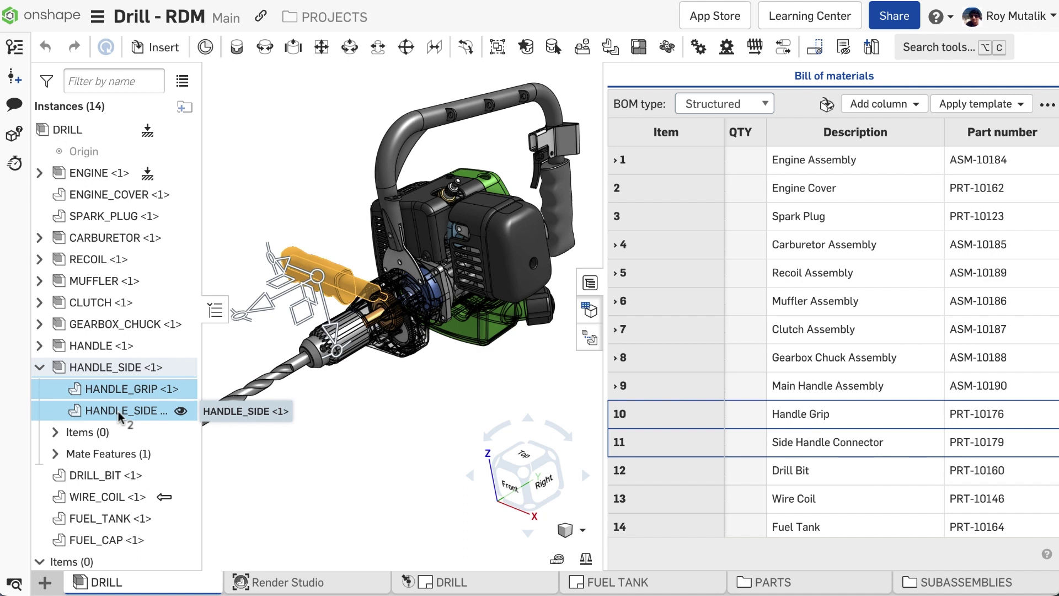
drag(133, 419, 341, 507)
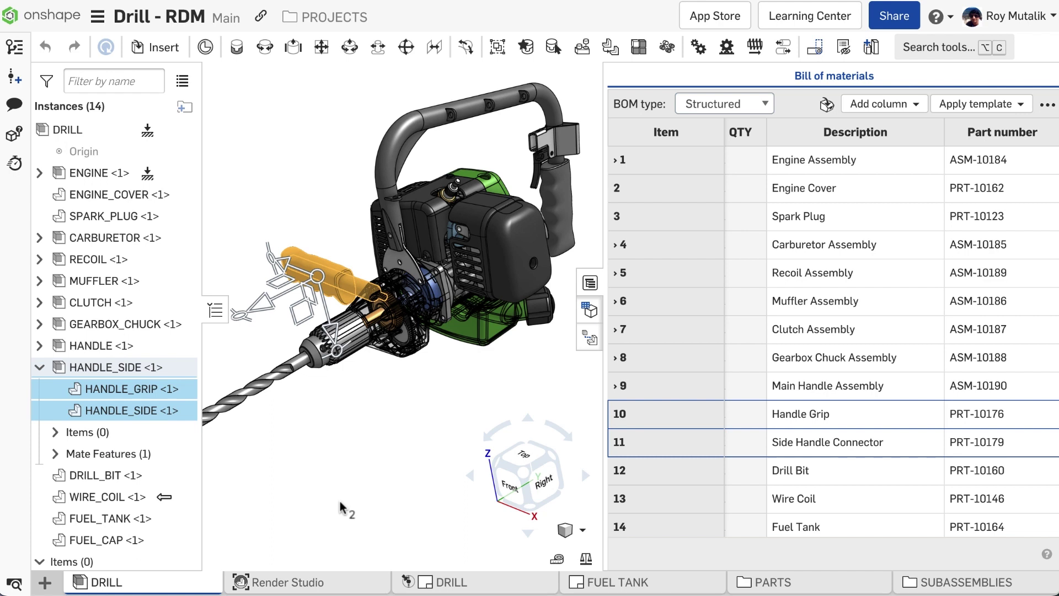
drag(340, 503, 341, 503)
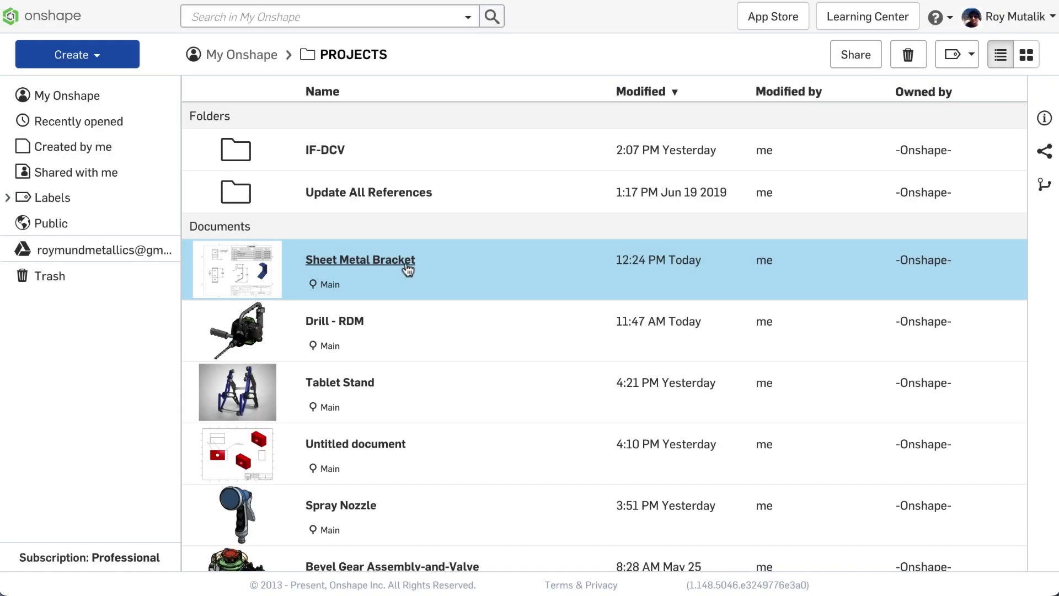
- Copy the Sheet Metal Bracket workspace from the document list as Sheet Metal Bracket - Copy1
right_click(407, 268)
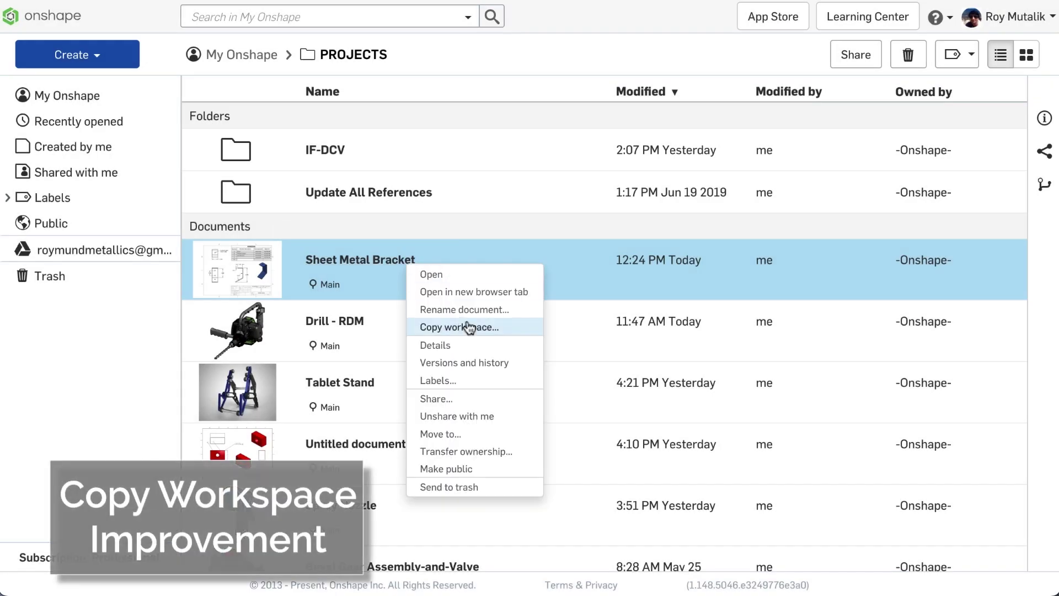
click(506, 329)
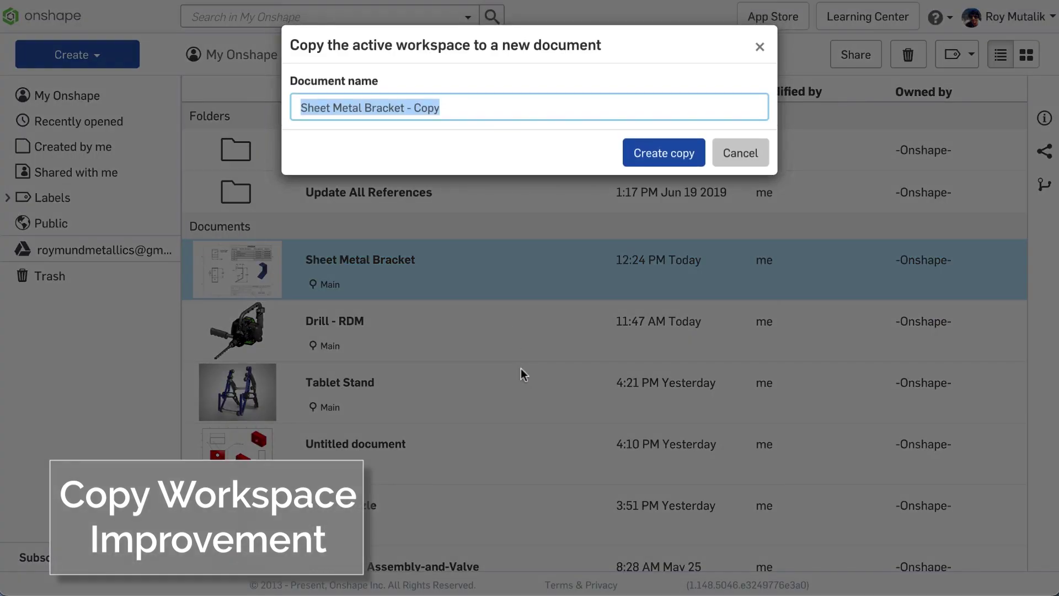
click(497, 115)
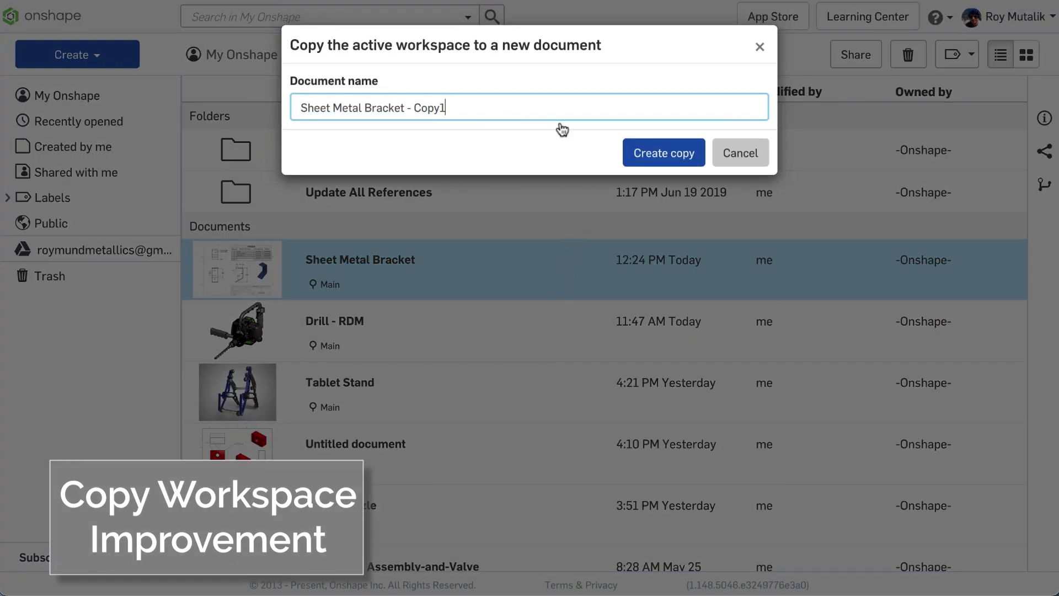
click(648, 150)
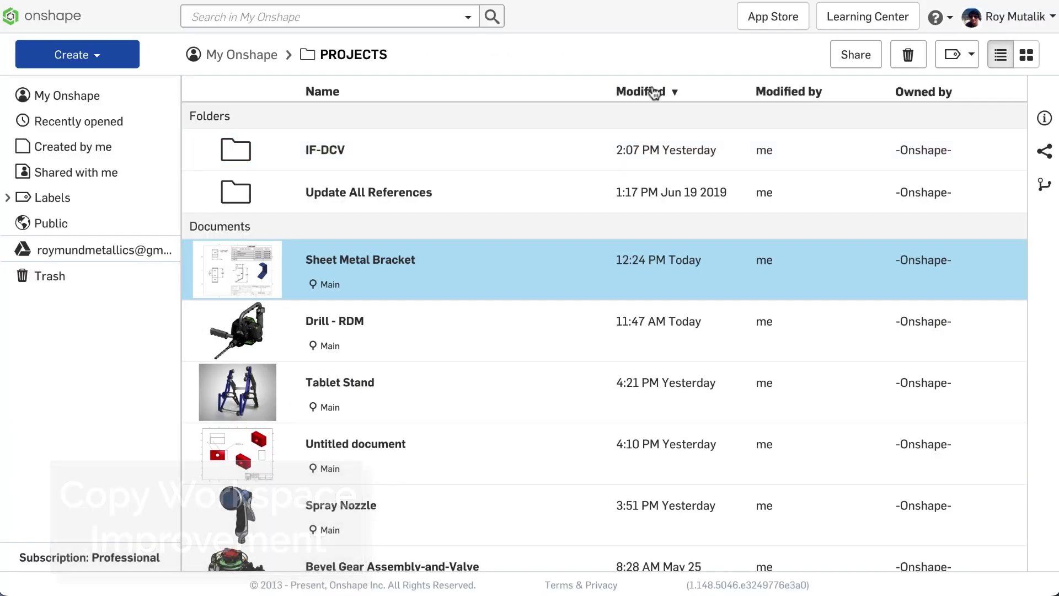
scroll(654, 91, down, 5)
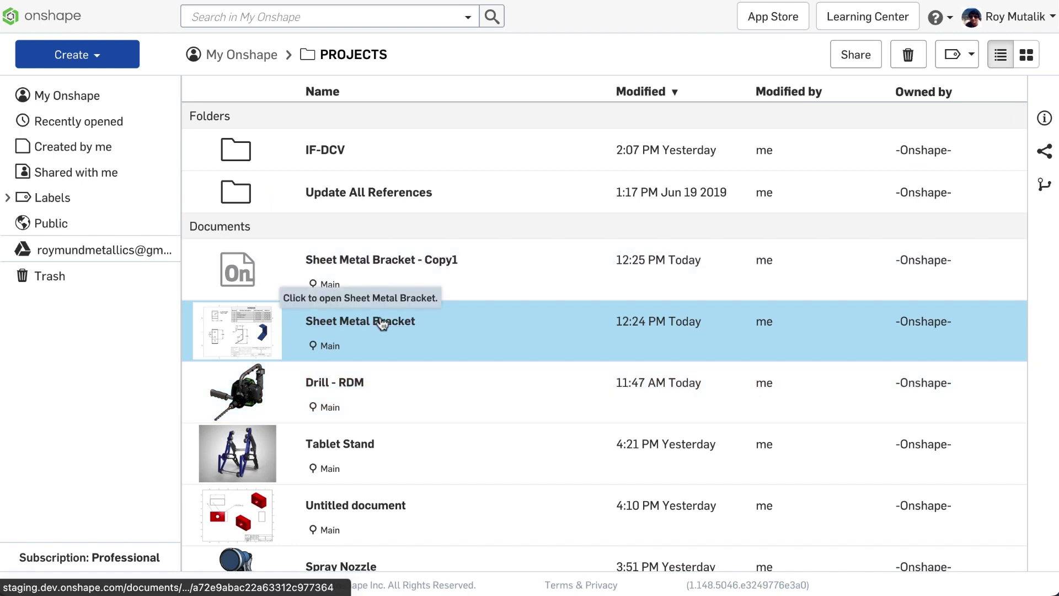
- From inside Sheet Metal Bracket, copy its workspace as Sheet Metal Bracket - Copy2
click(381, 322)
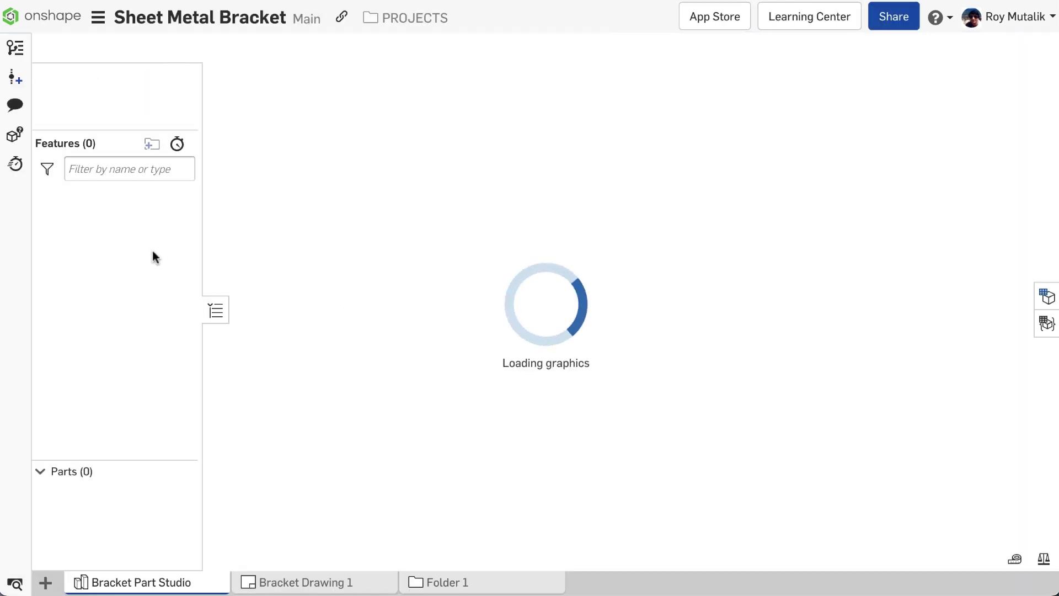
click(99, 22)
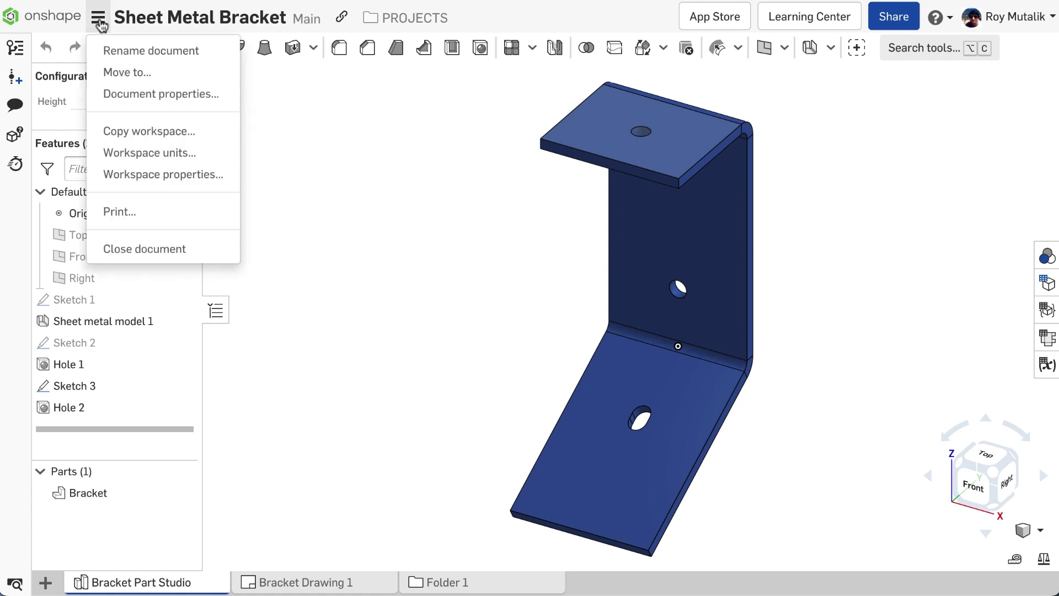
click(209, 134)
click(460, 102)
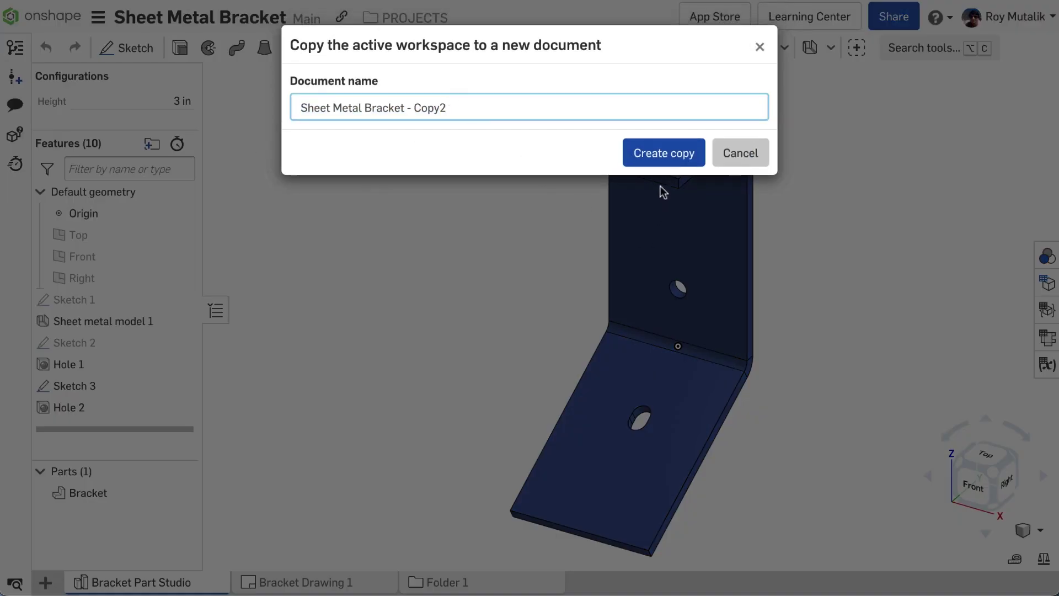
click(664, 154)
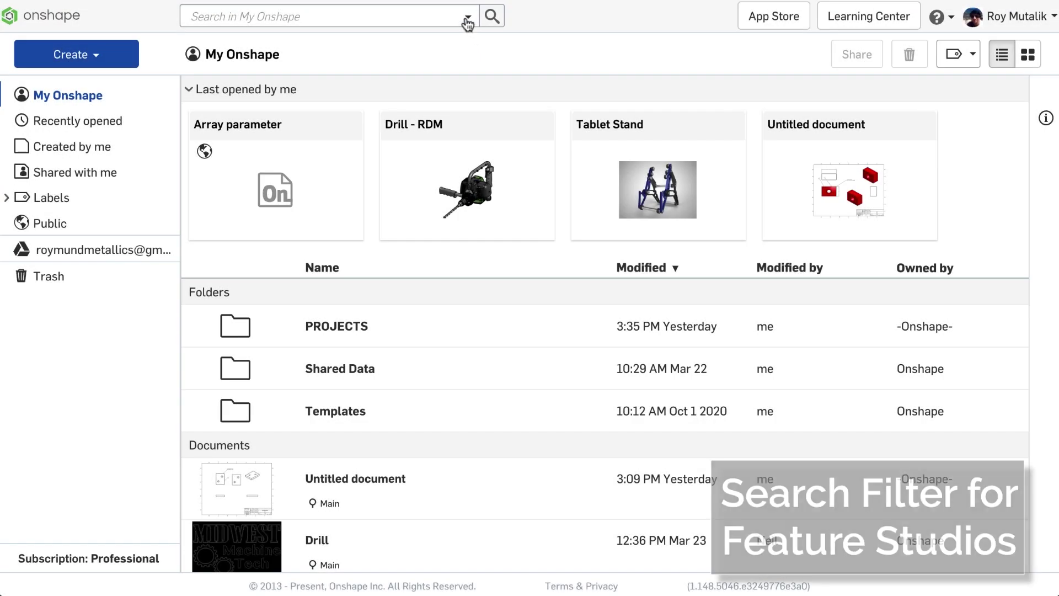
- Search Public documents for Feature Studios named SPUR and open the Spur Gear result
click(466, 18)
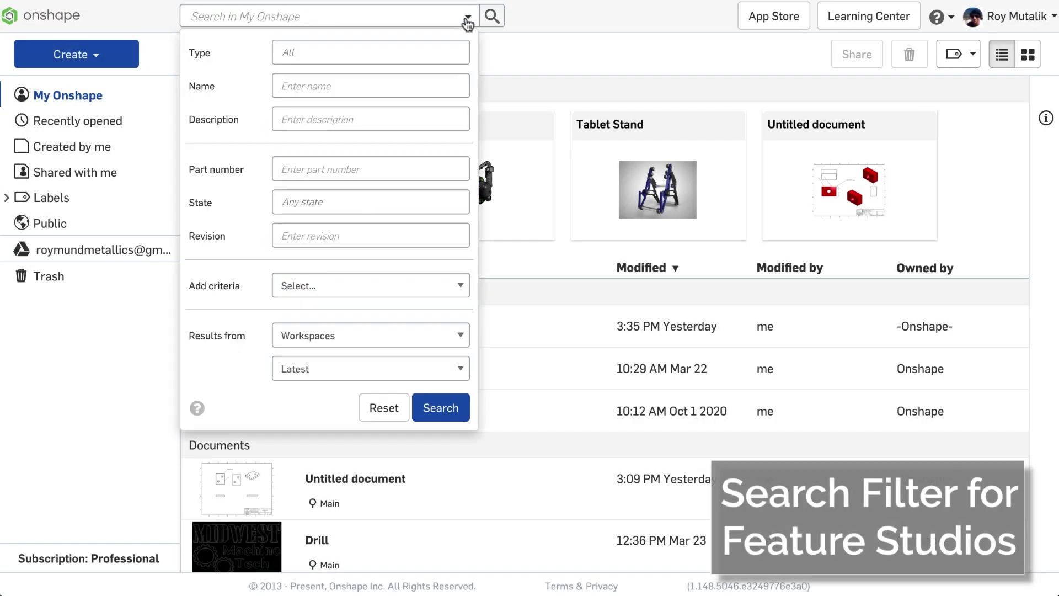
click(427, 47)
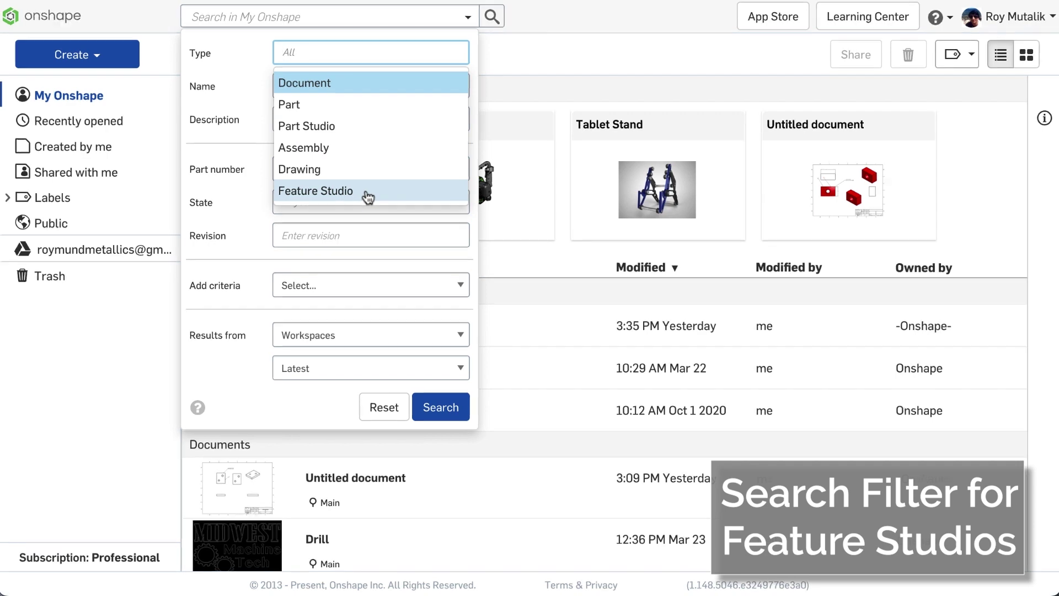
click(42, 224)
click(468, 17)
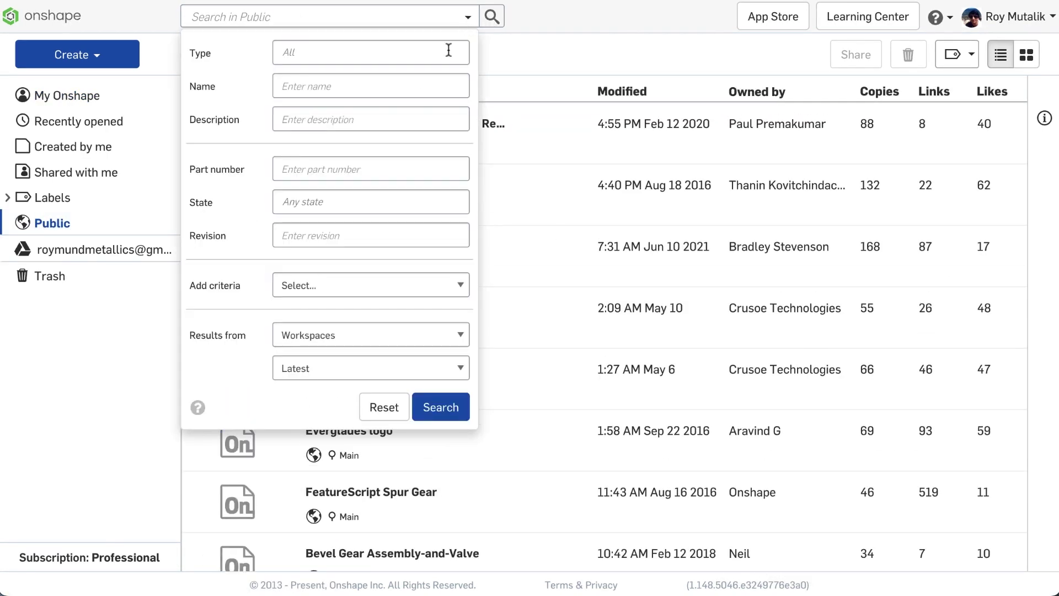
click(449, 47)
click(395, 189)
click(289, 86)
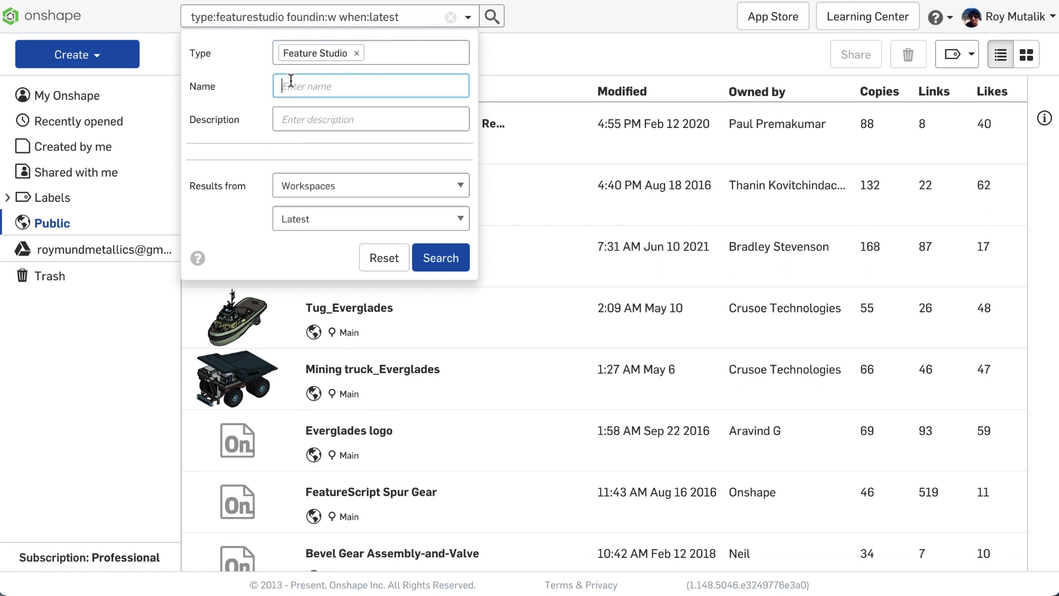
text(SPUR)
click(435, 255)
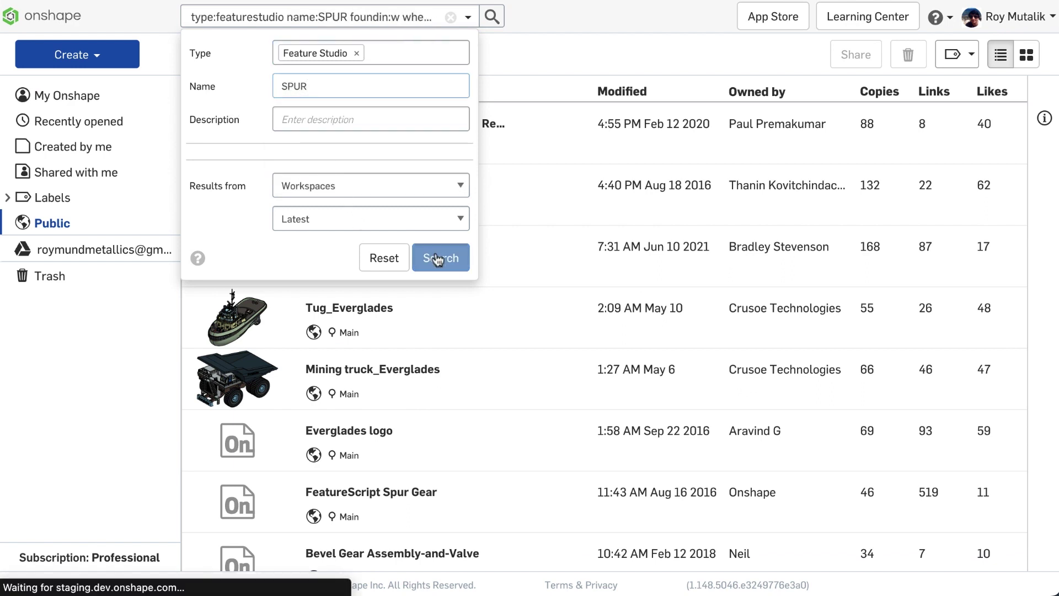
click(356, 126)
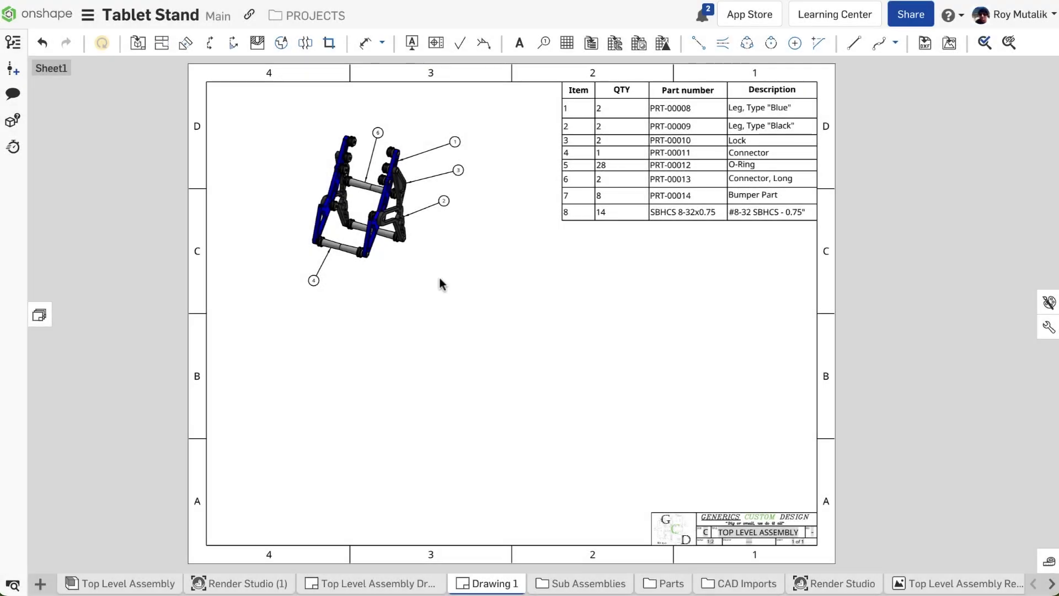
- Copy the isometric drawing view lower on the sheet and set it to Exploded
click(400, 251)
mouse_move(400, 251)
ctrl+mouse_down()
mouse_move(463, 349)
mouse_move(542, 428)
ctrl+mouse_up()
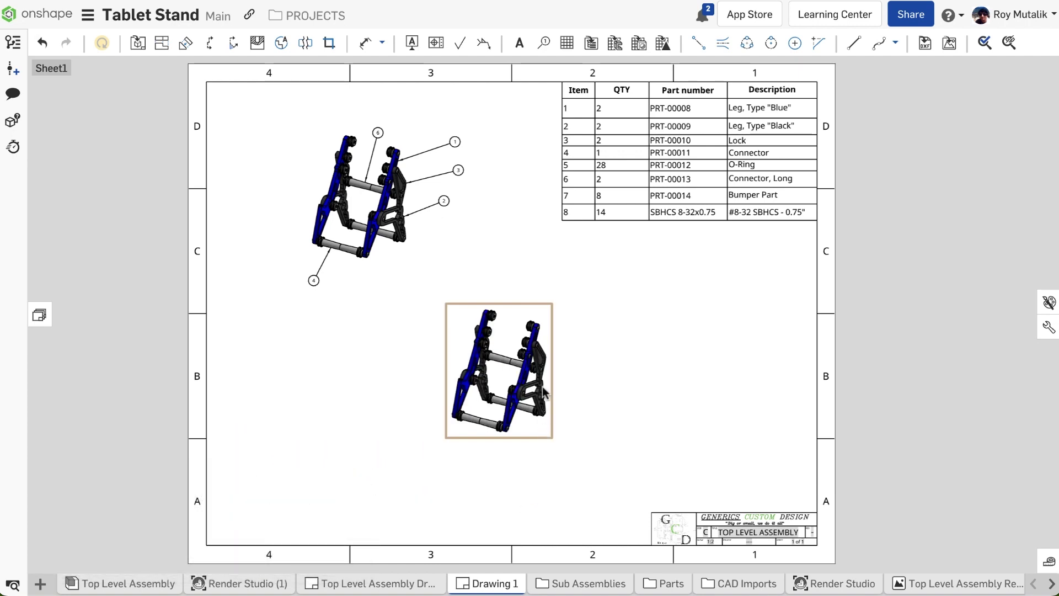
right_click(538, 359)
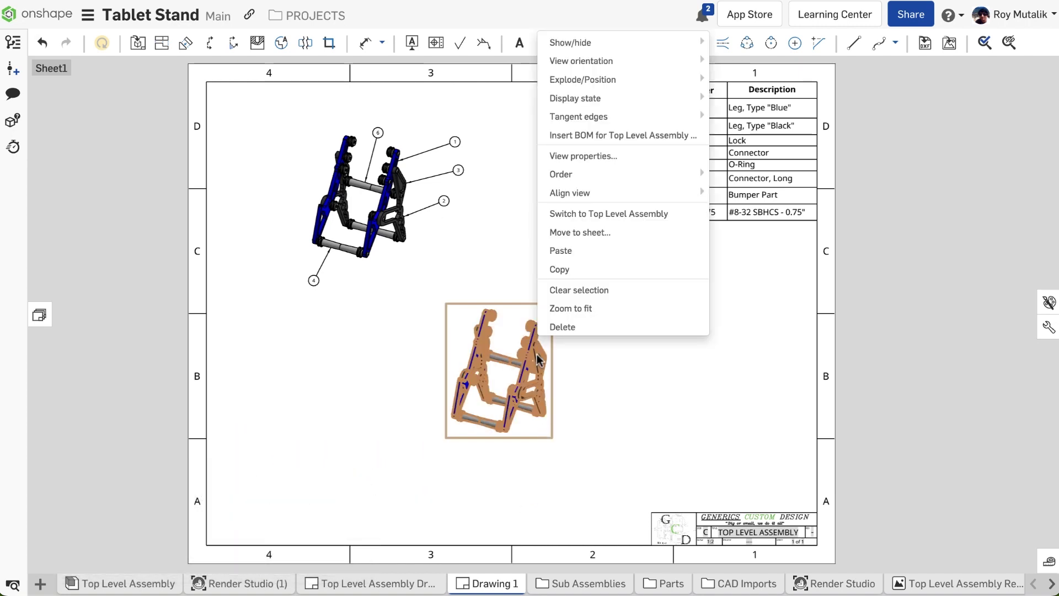
mouse_move(583, 65)
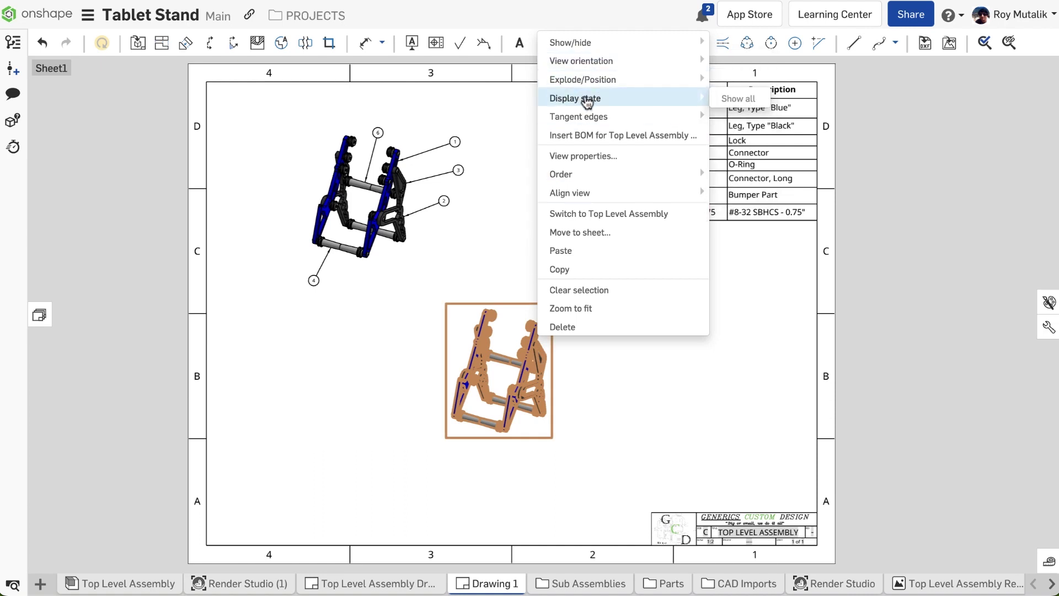
mouse_move(610, 83)
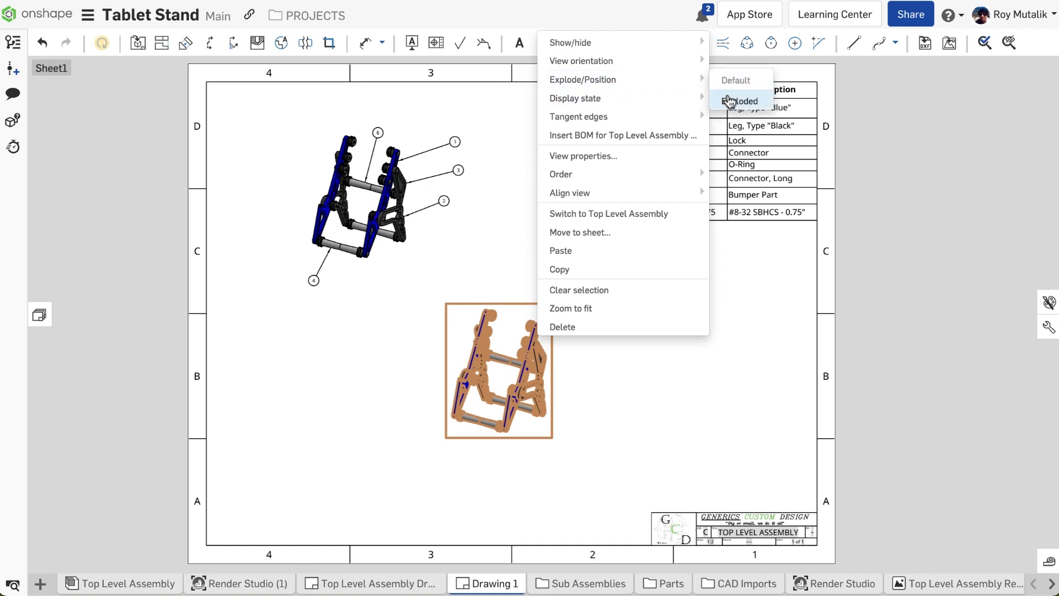
click(735, 101)
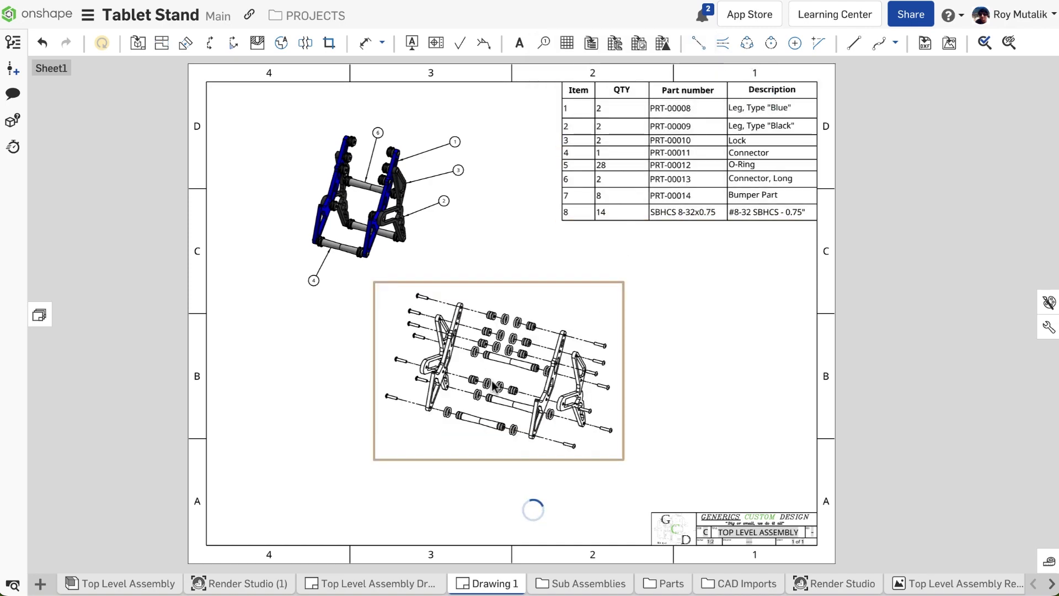
- Add item callouts 5 and 7 on the spacers and 8 on the screw in the exploded view
scroll(491, 380, up, 3)
click(543, 43)
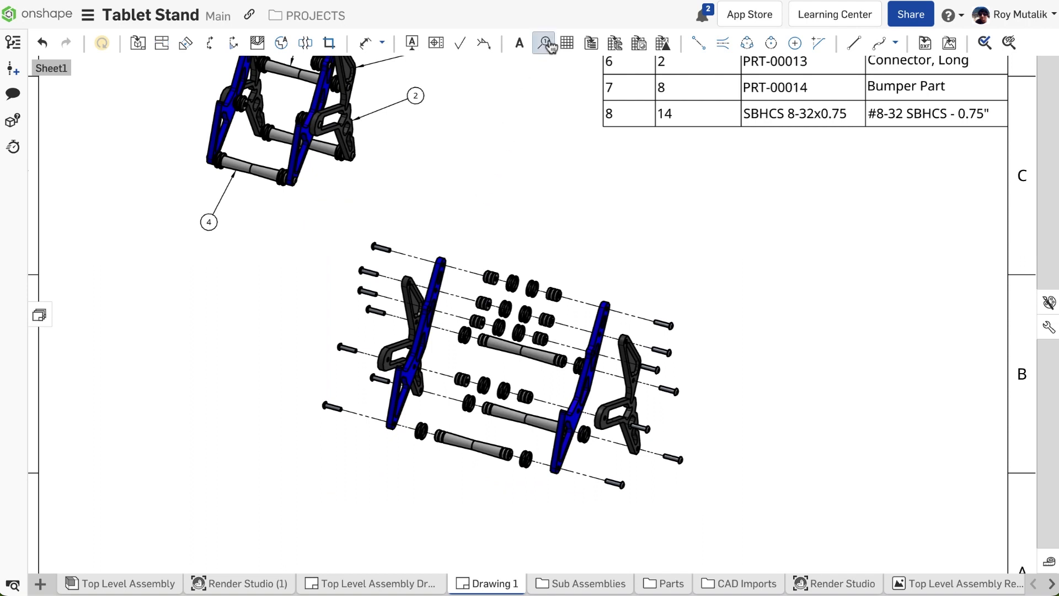
click(518, 273)
click(542, 223)
click(552, 288)
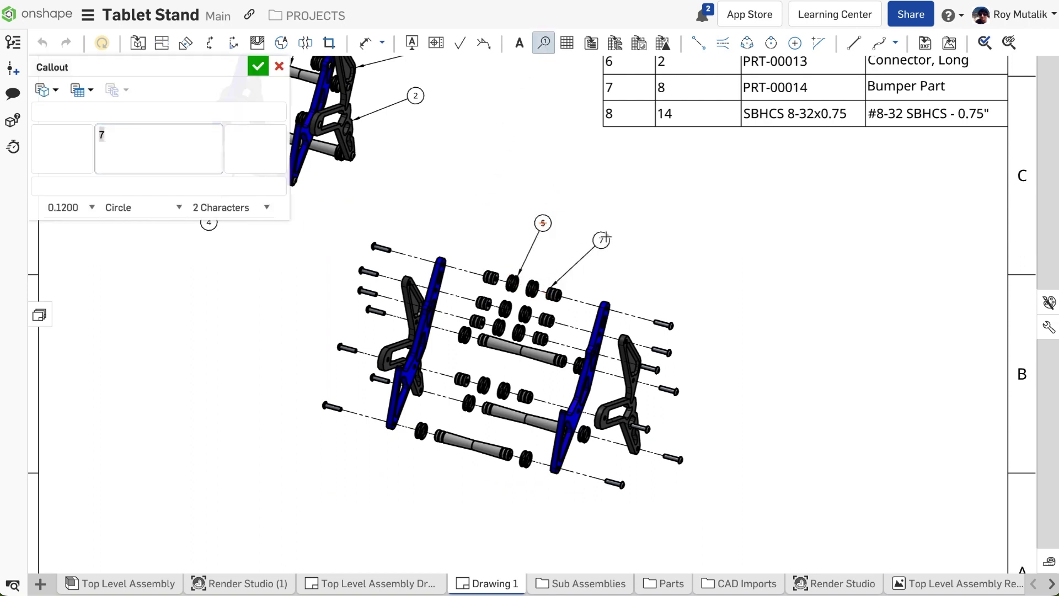
click(604, 223)
click(664, 320)
click(709, 266)
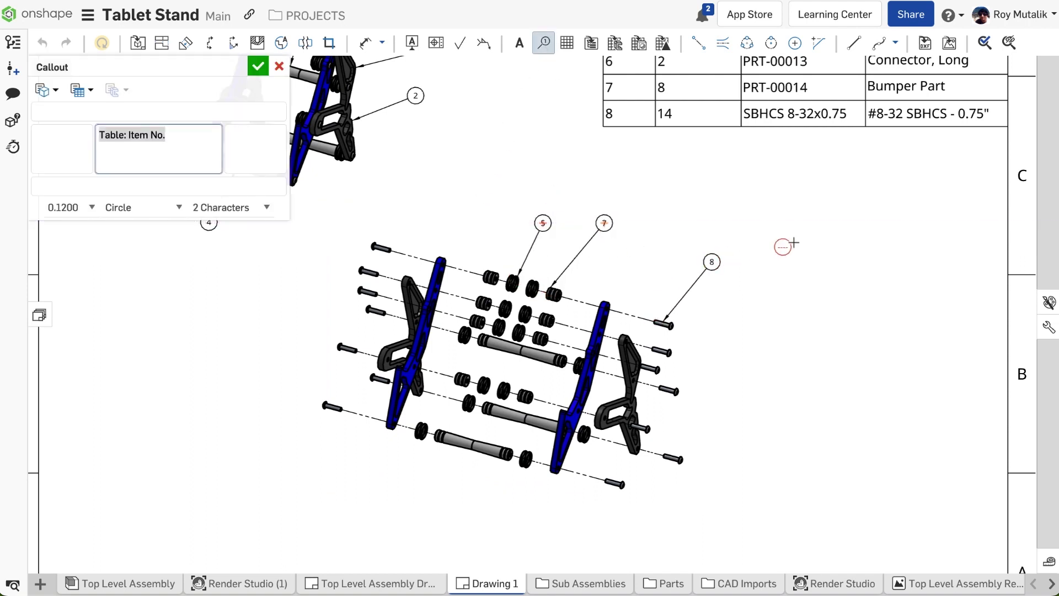
key(Escape)
key(f)
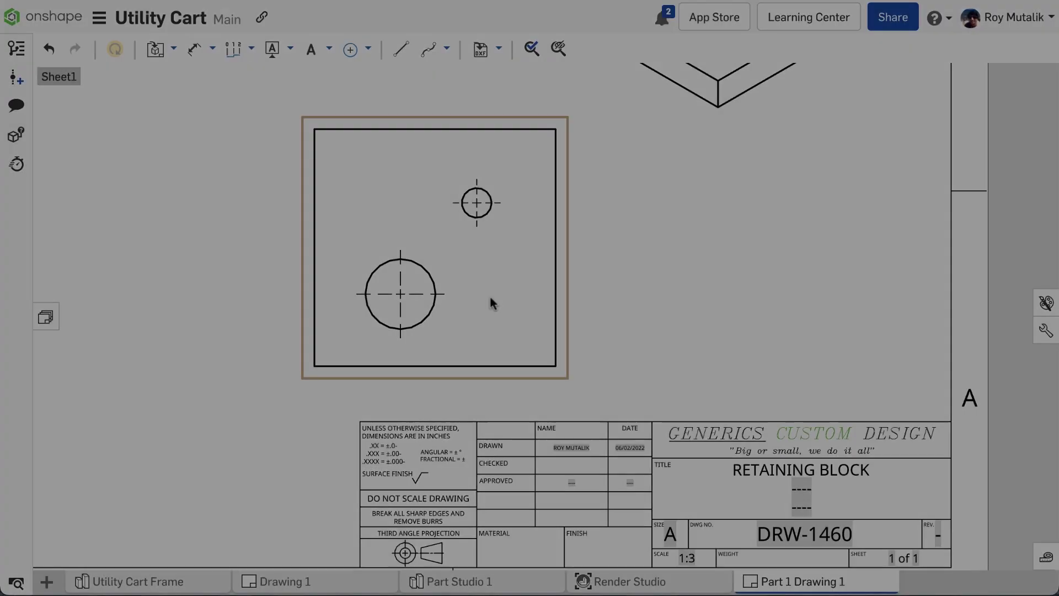
- Extend both hole centermarks' centerlines past the block outline, then shorten the small hole's right arm alone
click(438, 295)
drag(445, 296, 530, 304)
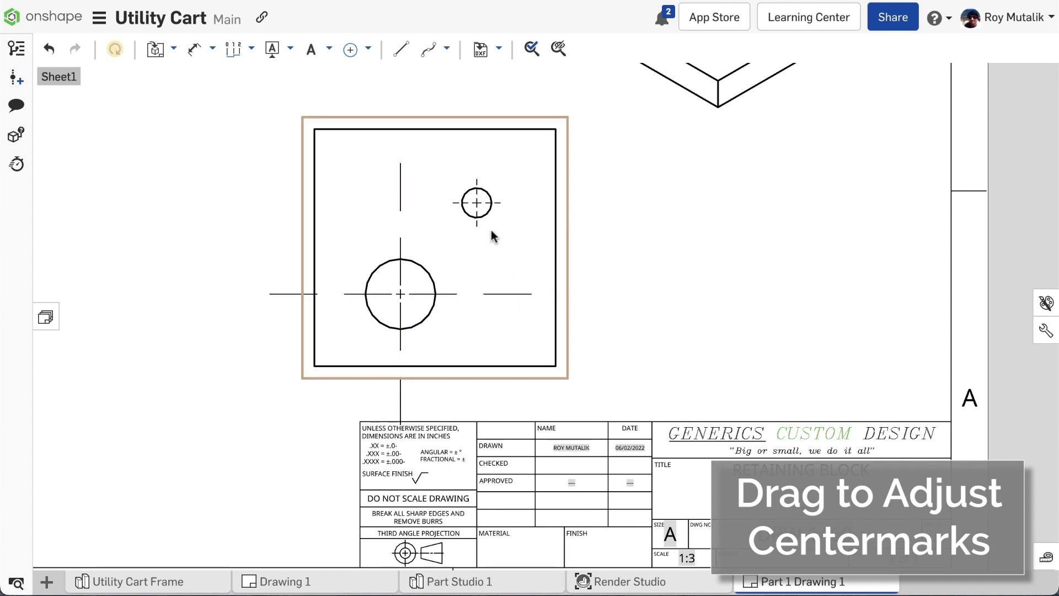
click(456, 206)
click(404, 208)
drag(404, 207, 298, 213)
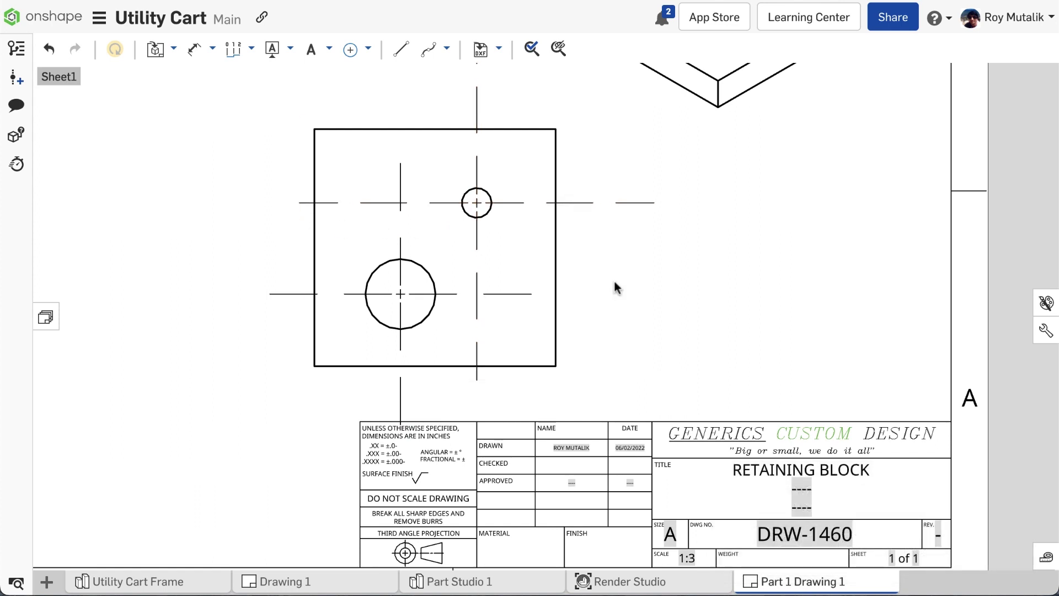
key(shift)
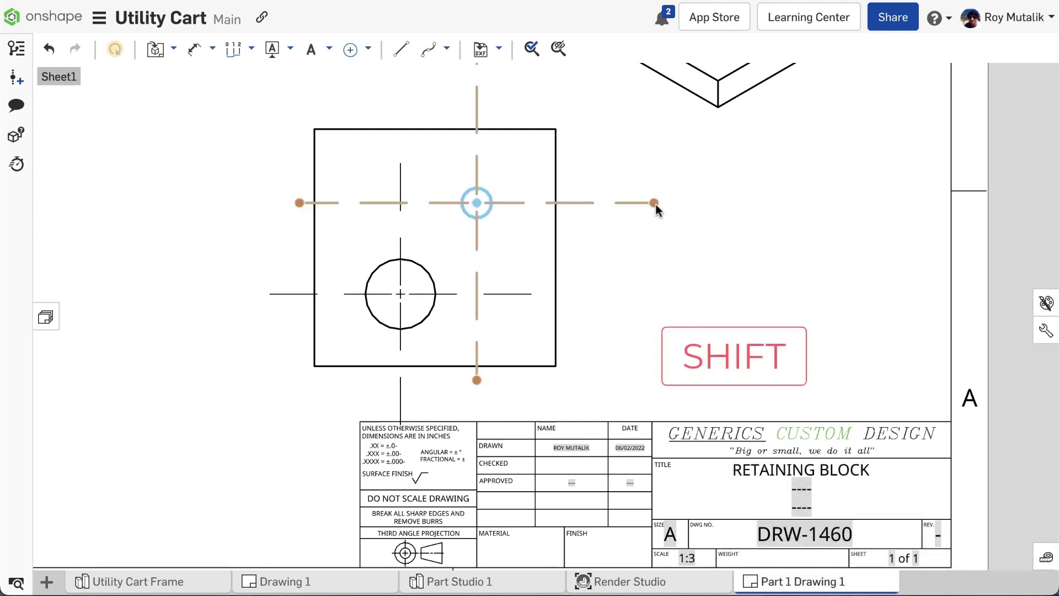
shift+drag(631, 207, 588, 208)
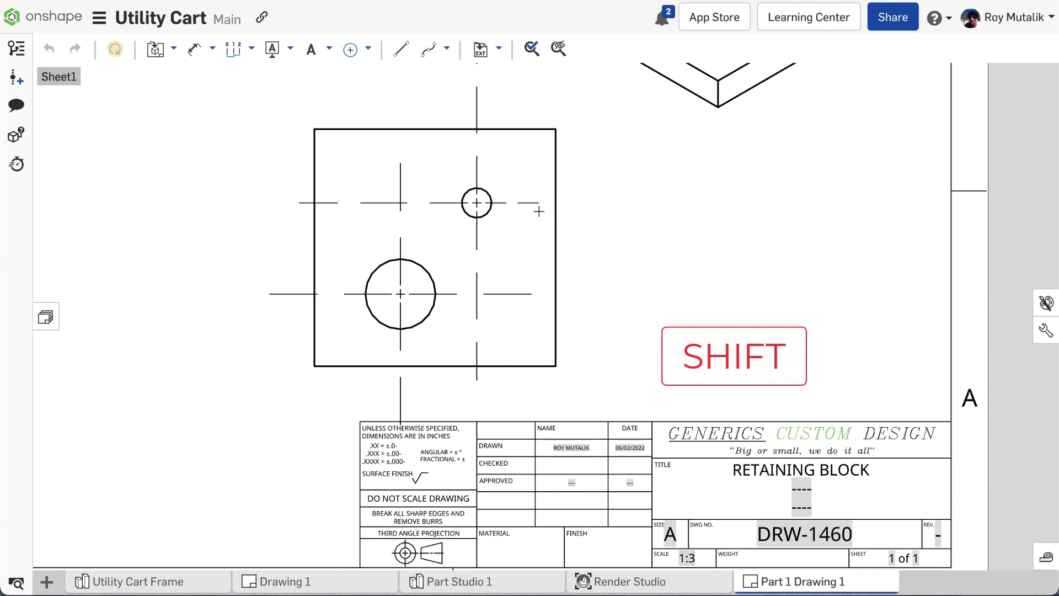